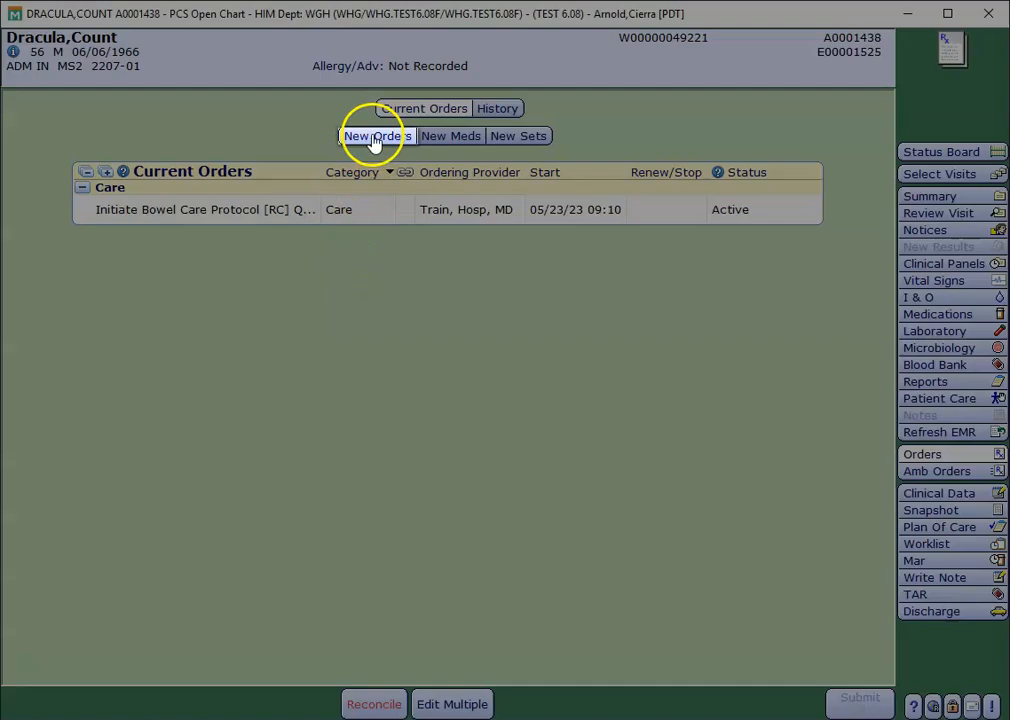
Step: Start entering new orders with the training provider selected as the default provider
{"action": "left_click", "coordinate": [373, 143]}
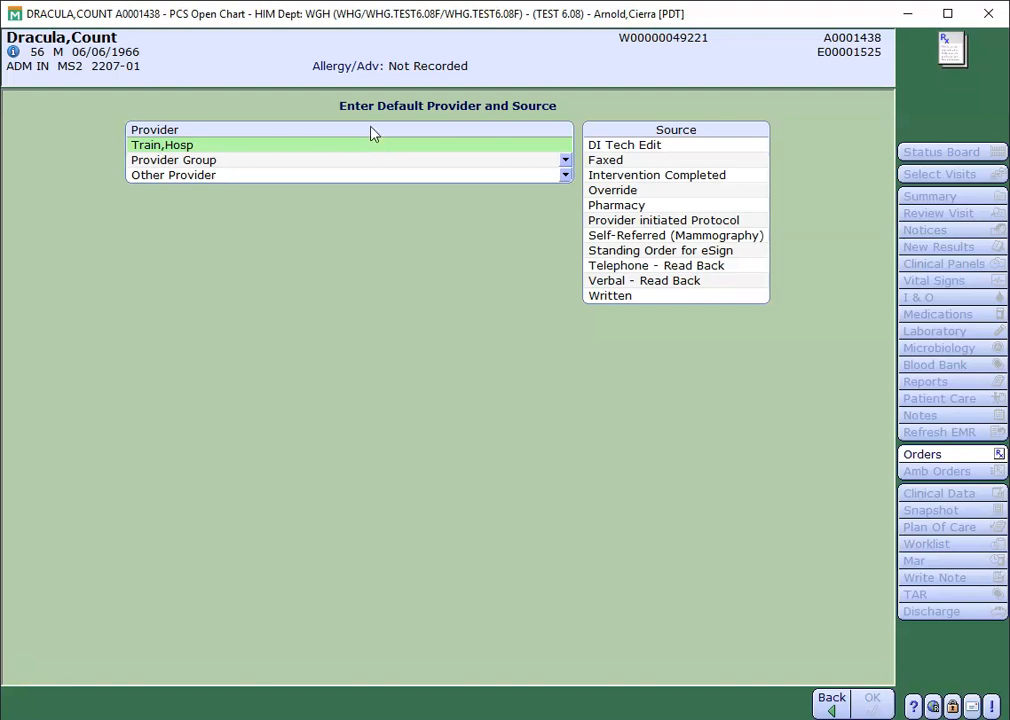
{"action": "left_click", "coordinate": [349, 146]}
{"action": "left_click", "coordinate": [296, 148]}
Step: Look up another ordering provider by last name and choose the matching entry as the default provider
{"action": "left_click", "coordinate": [270, 176]}
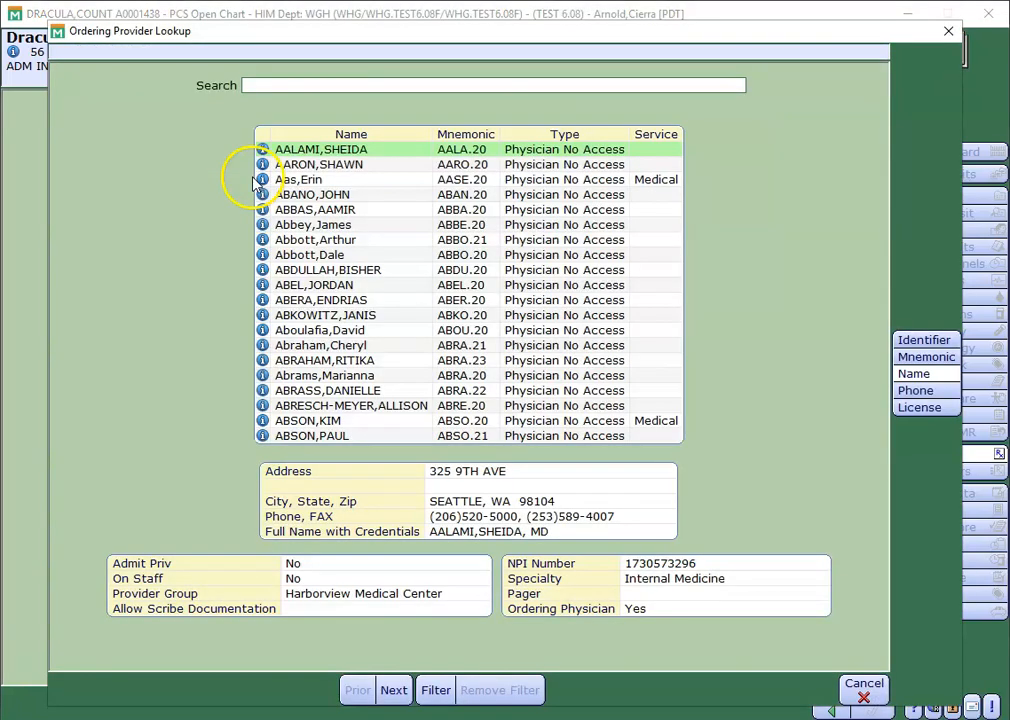
{"action": "left_click", "coordinate": [314, 90]}
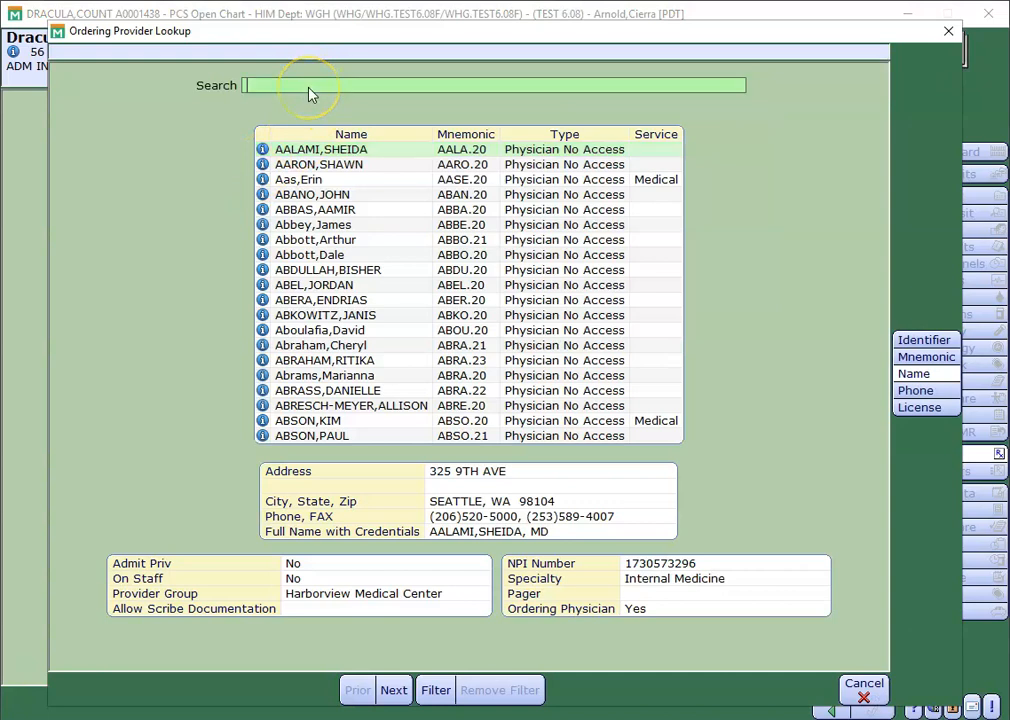
{"action": "type", "text": "rangel"}
{"action": "double_click", "coordinate": [316, 153]}
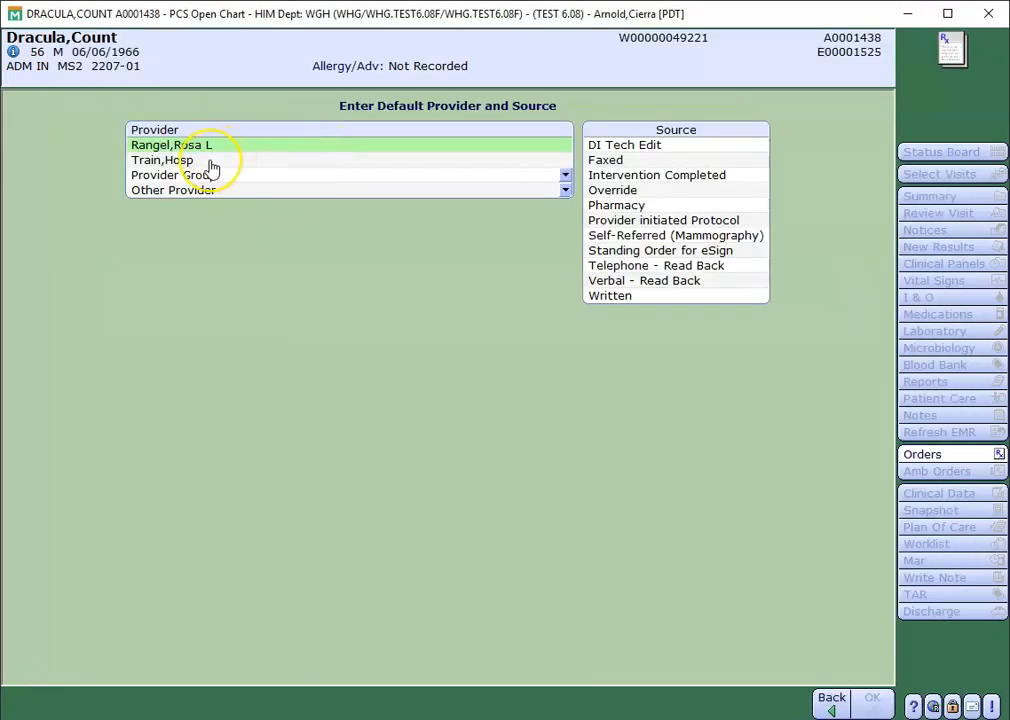
Step: Set the default provider to the training provider and the source to Verbal - Read Back, and accept both
{"action": "left_click", "coordinate": [211, 163]}
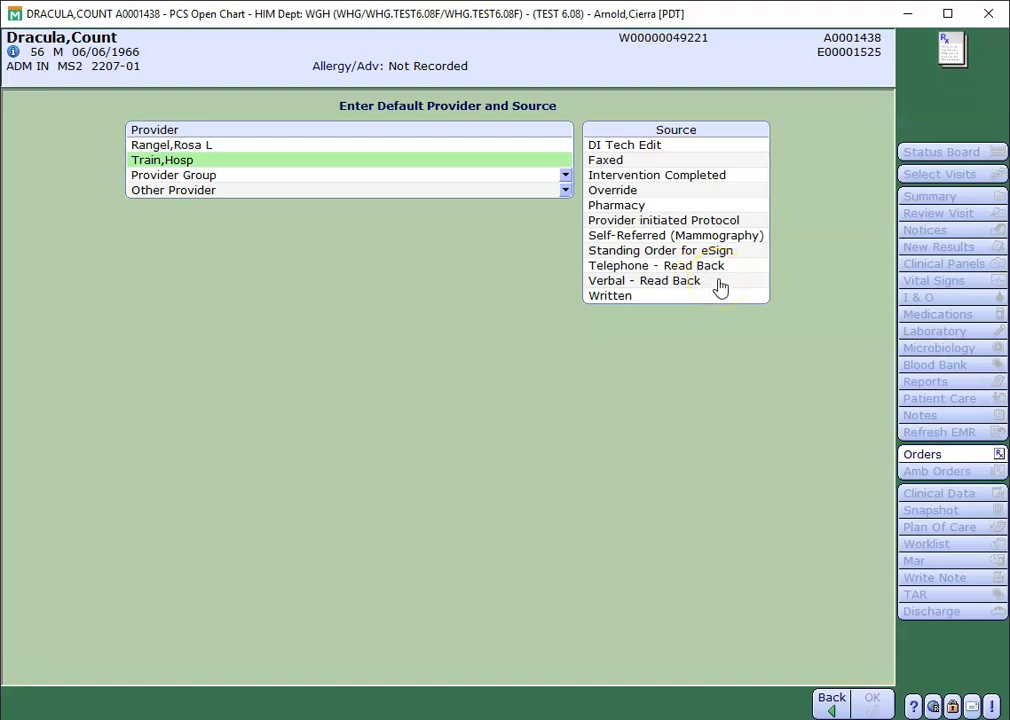
{"action": "left_click", "coordinate": [720, 287]}
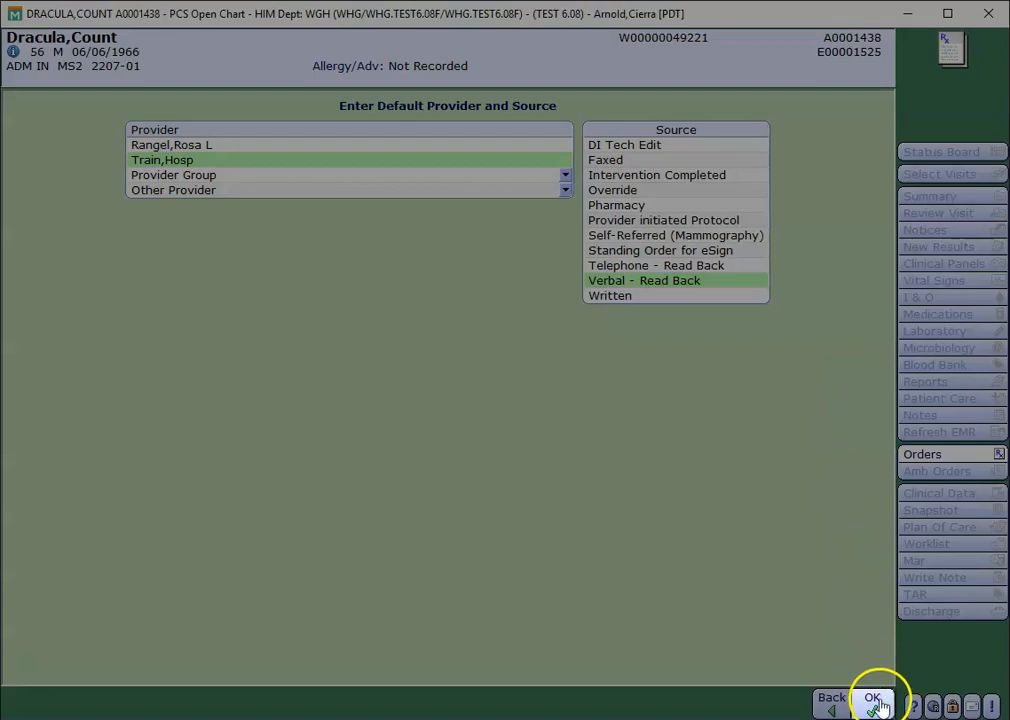
{"action": "left_click", "coordinate": [874, 702]}
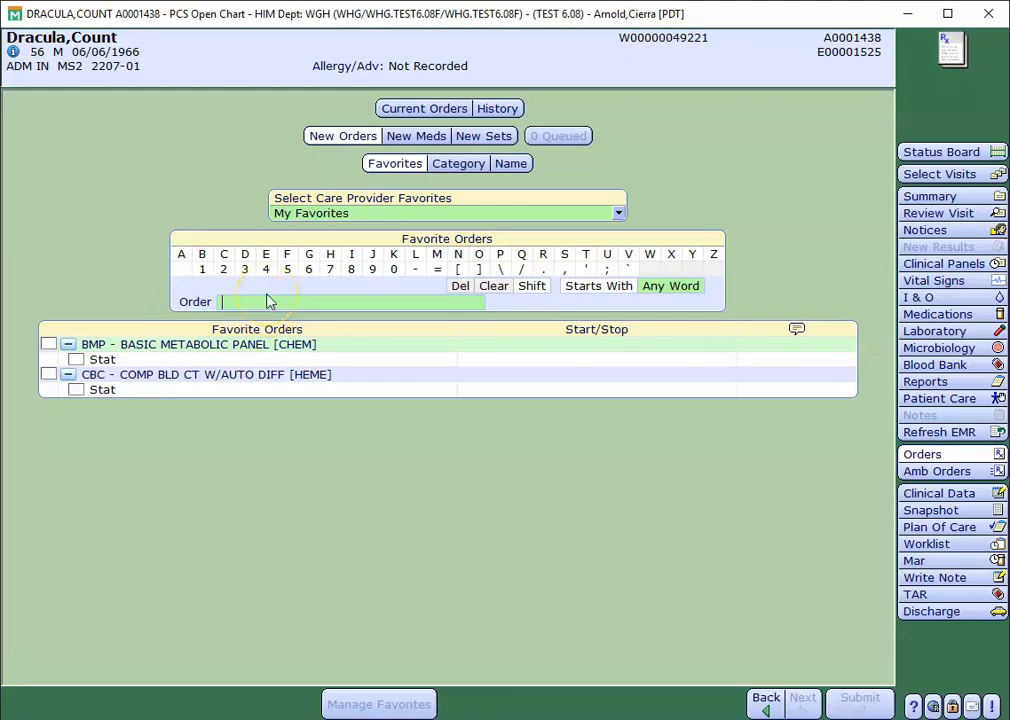
Step: Find orders matching "foley insert" and queue Foley Insertion [RC]
{"action": "type", "text": "foley i"}
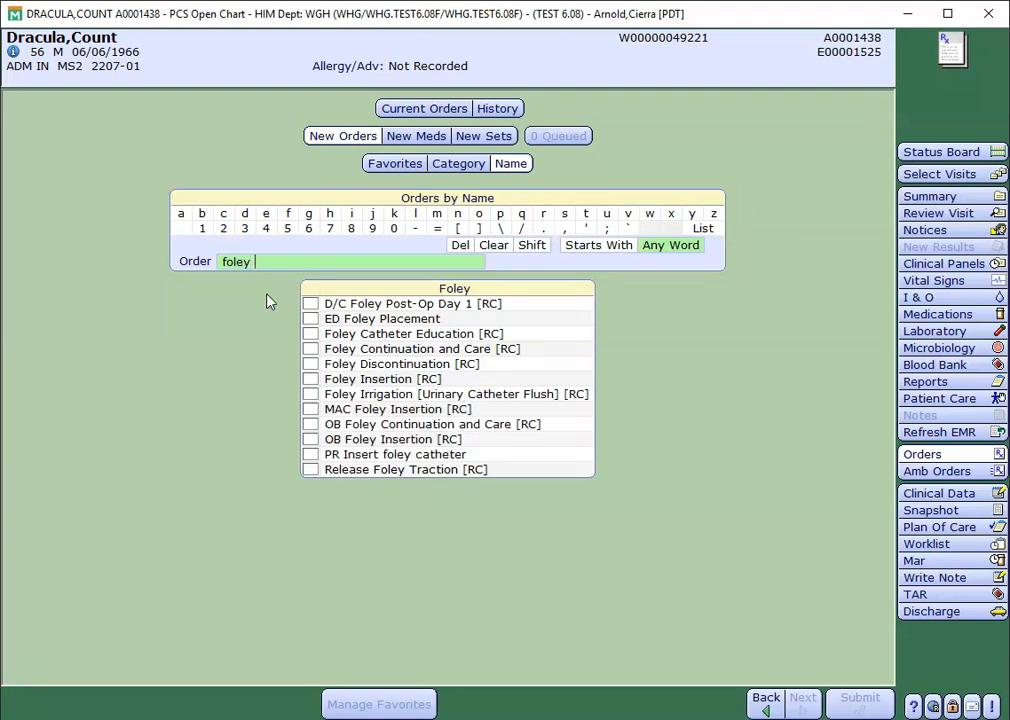
{"action": "type", "text": "nsert"}
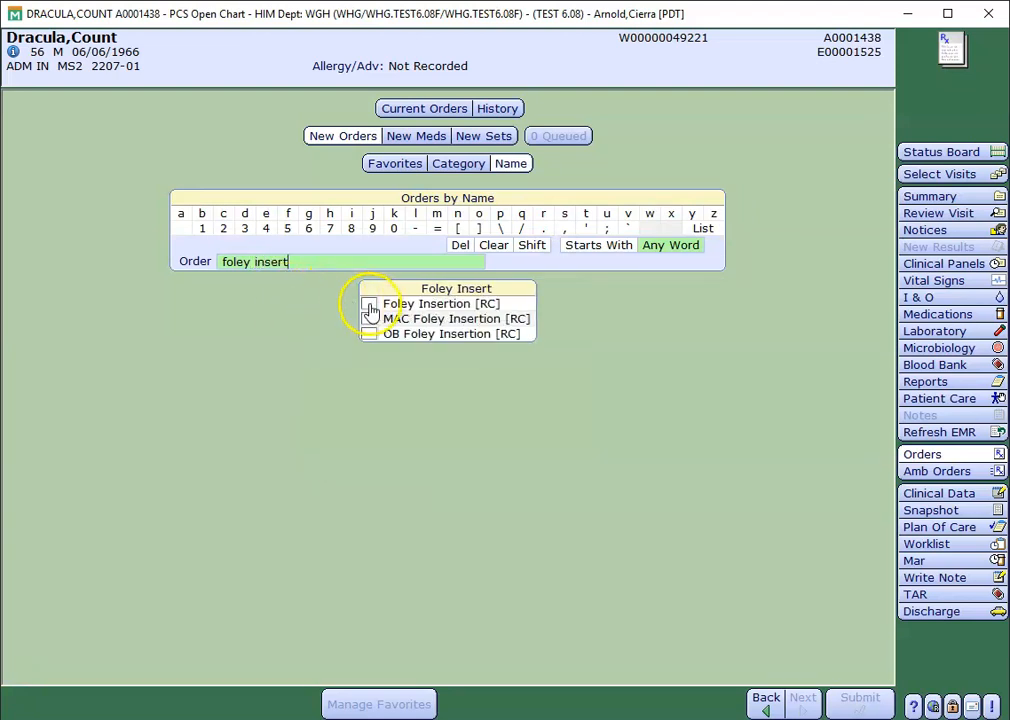
{"action": "left_click", "coordinate": [369, 305]}
Step: Queue the CBC W/O DIFF (HEMOGRAM) [HEME] and BMP - BASIC METABOLIC PANEL [CHEM] lab orders
{"action": "type", "text": "cbc"}
{"action": "left_click", "coordinate": [297, 319]}
{"action": "left_click", "coordinate": [243, 265]}
{"action": "type", "text": "bmp"}
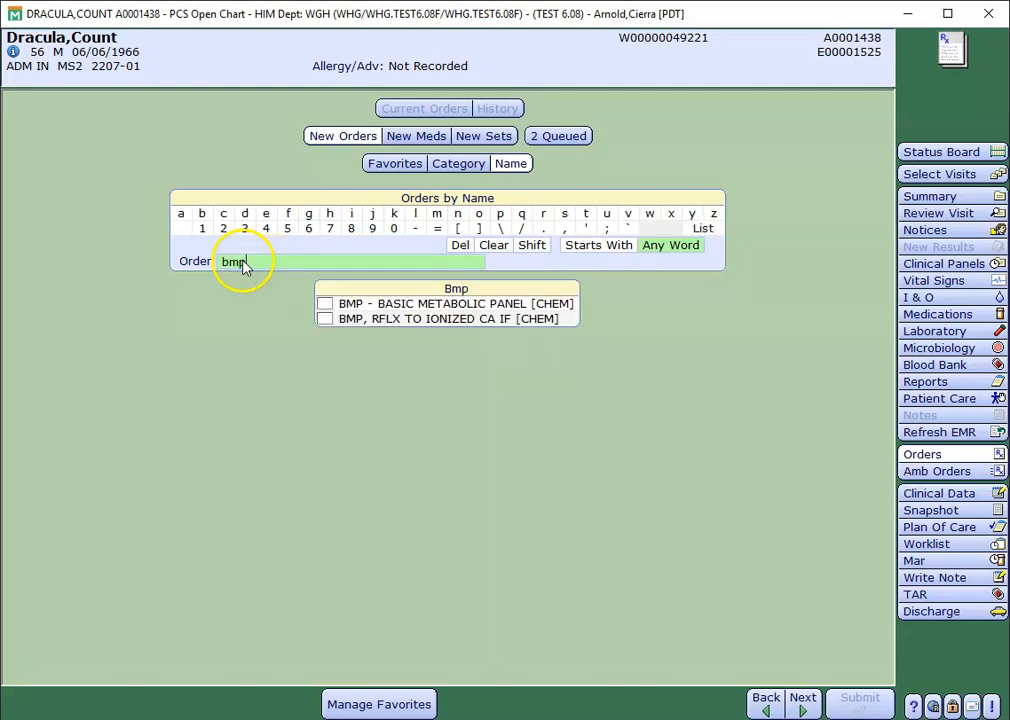
{"action": "left_click", "coordinate": [325, 304]}
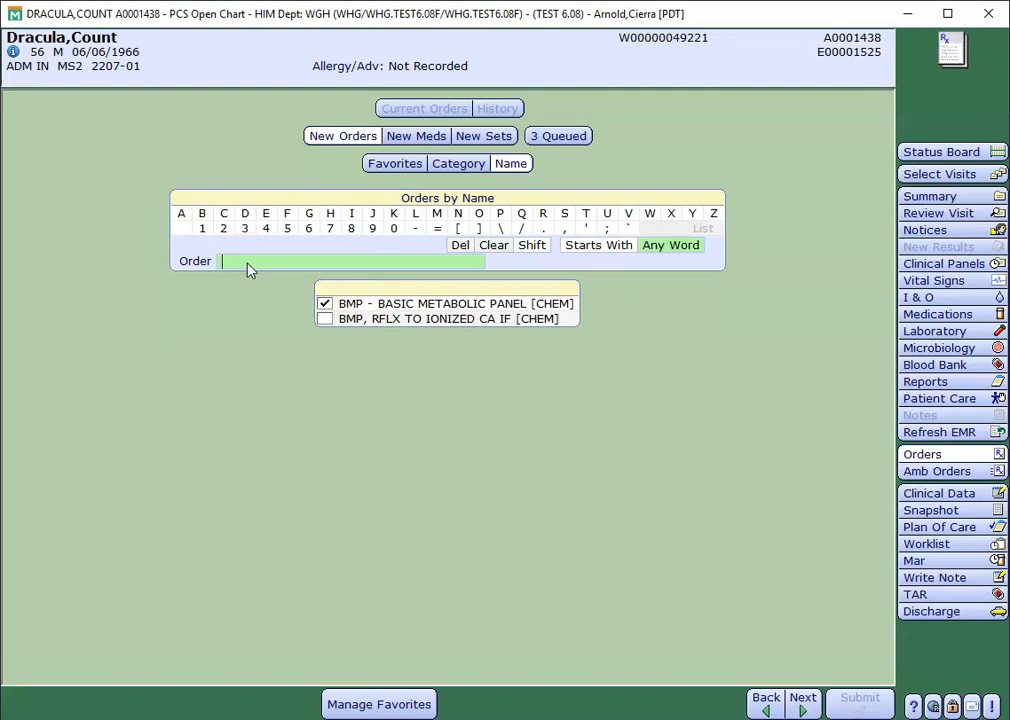
Step: Find orders matching "abdomen" and queue ABDOMEN W [CT]
{"action": "type", "text": "ab"}
{"action": "key", "text": "Return"}
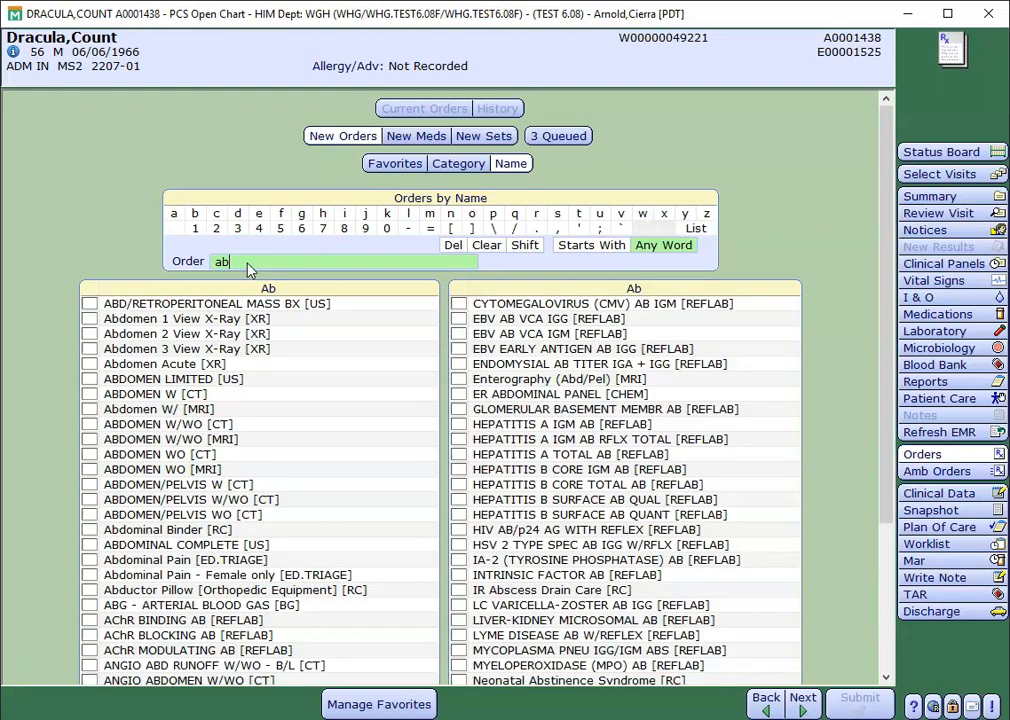
{"action": "type", "text": "domen"}
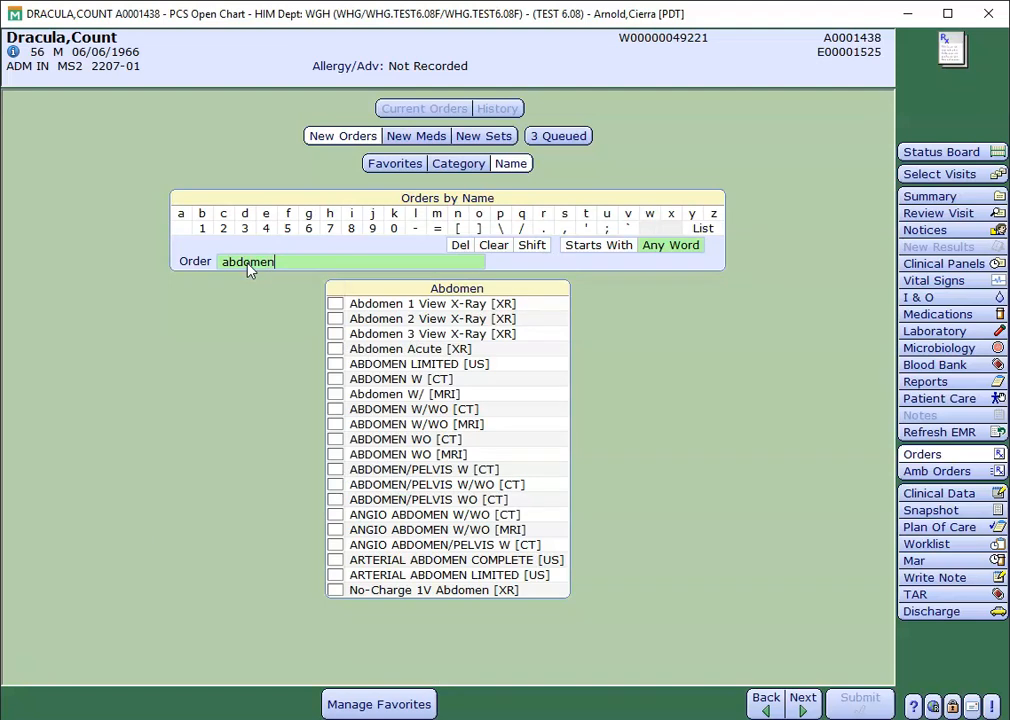
{"action": "left_click", "coordinate": [335, 380]}
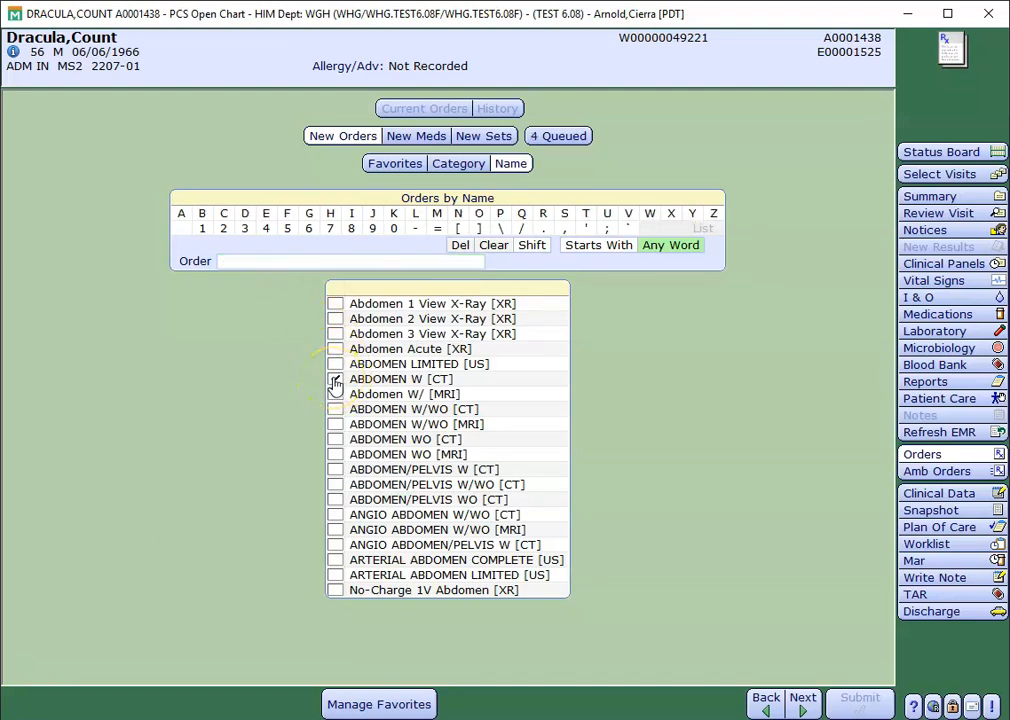
{"action": "left_click", "coordinate": [258, 262]}
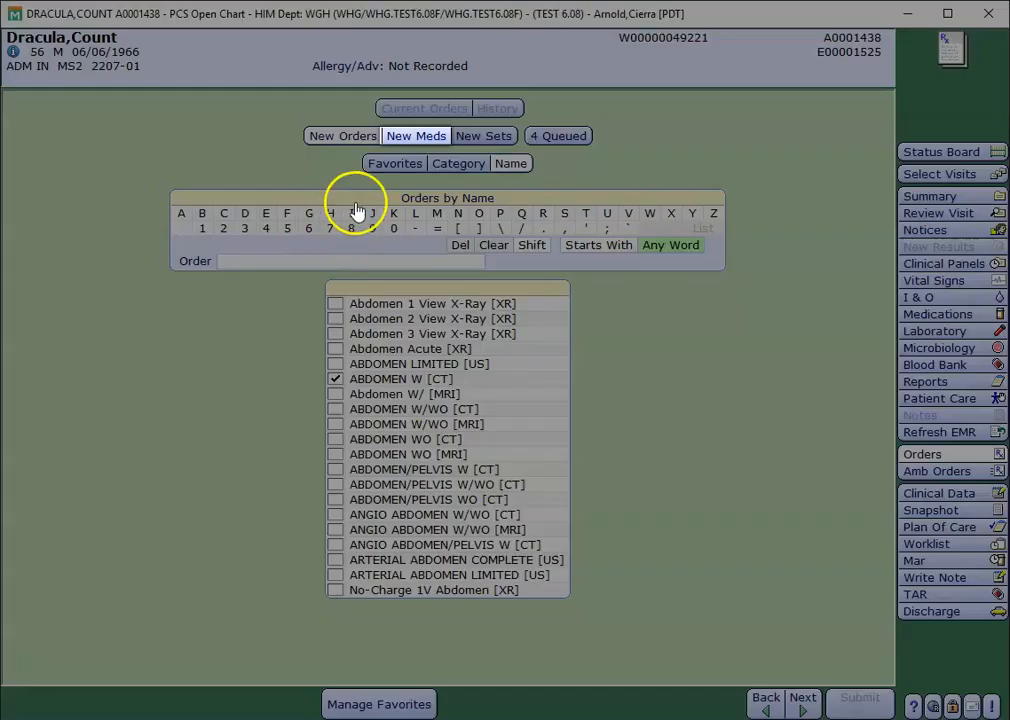
Step: Search new medications for "tylenol" and queue the PO route of the first TylenoL entry
{"action": "left_click", "coordinate": [406, 143]}
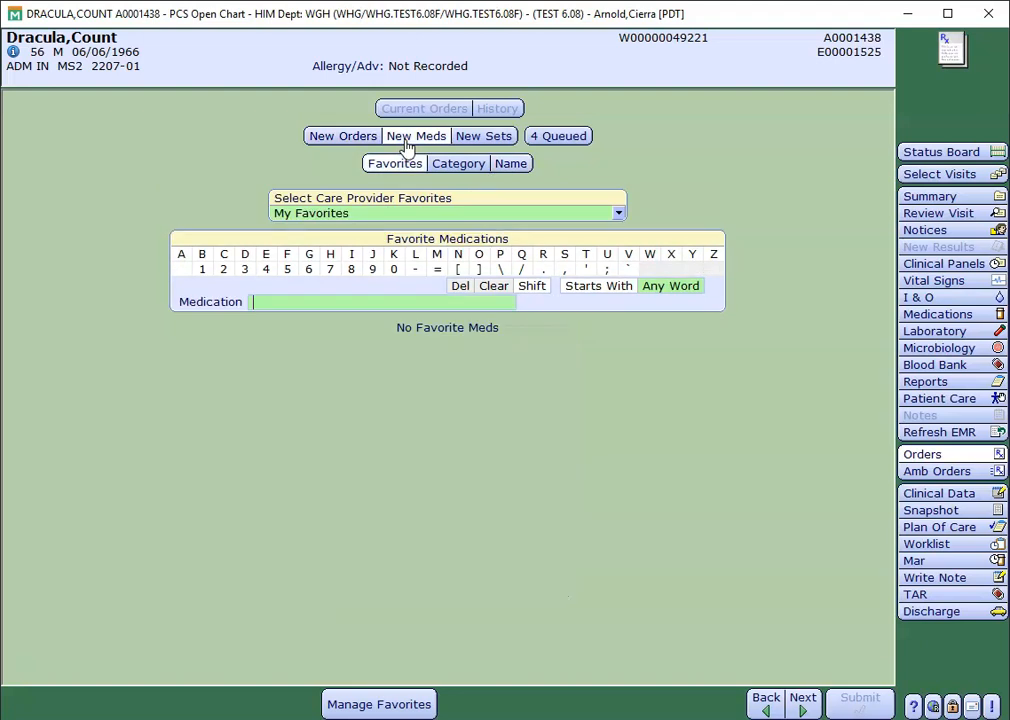
{"action": "type", "text": "tylenol"}
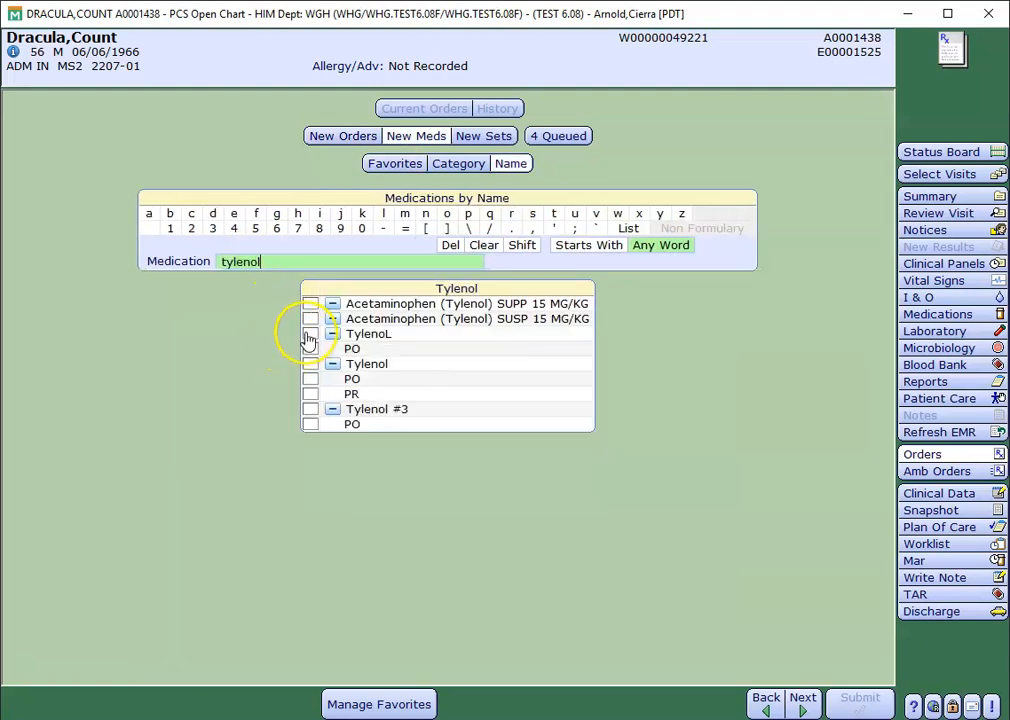
{"action": "left_click", "coordinate": [308, 338]}
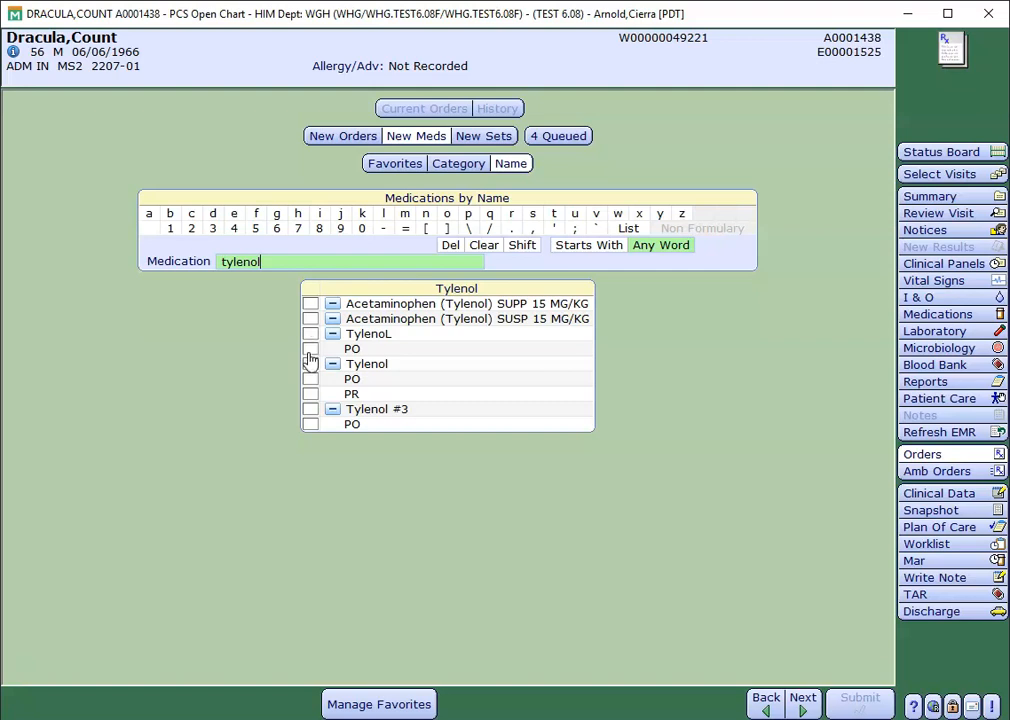
{"action": "left_click", "coordinate": [310, 350]}
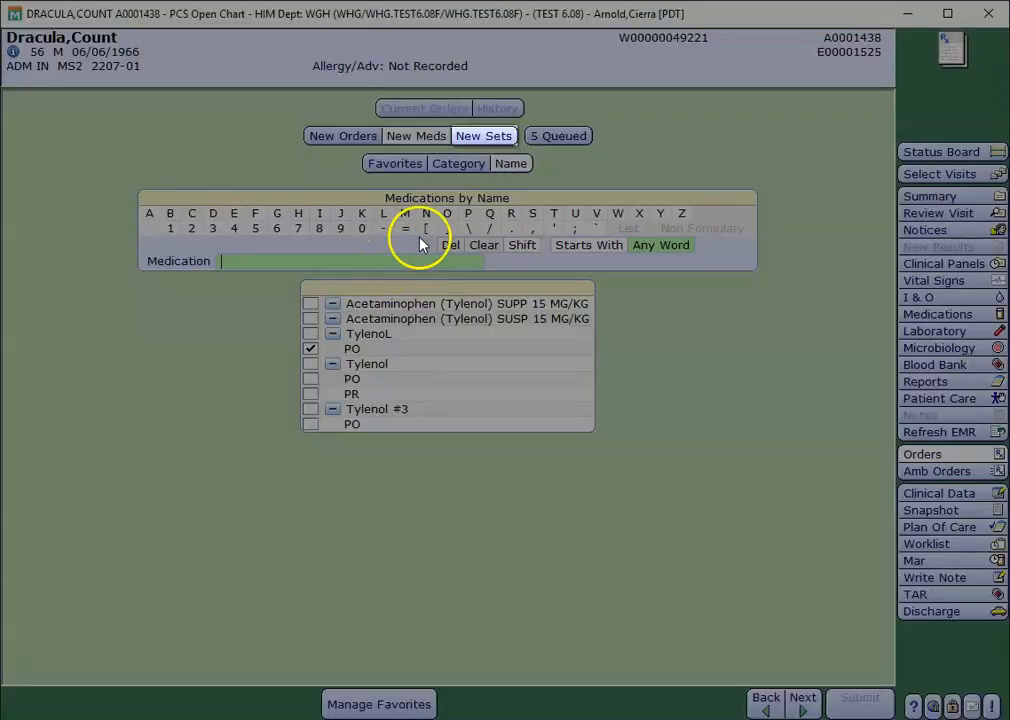
Step: Search new order sets for "bowel" and queue the RN Bowel Protocol Set
{"action": "left_click", "coordinate": [474, 140]}
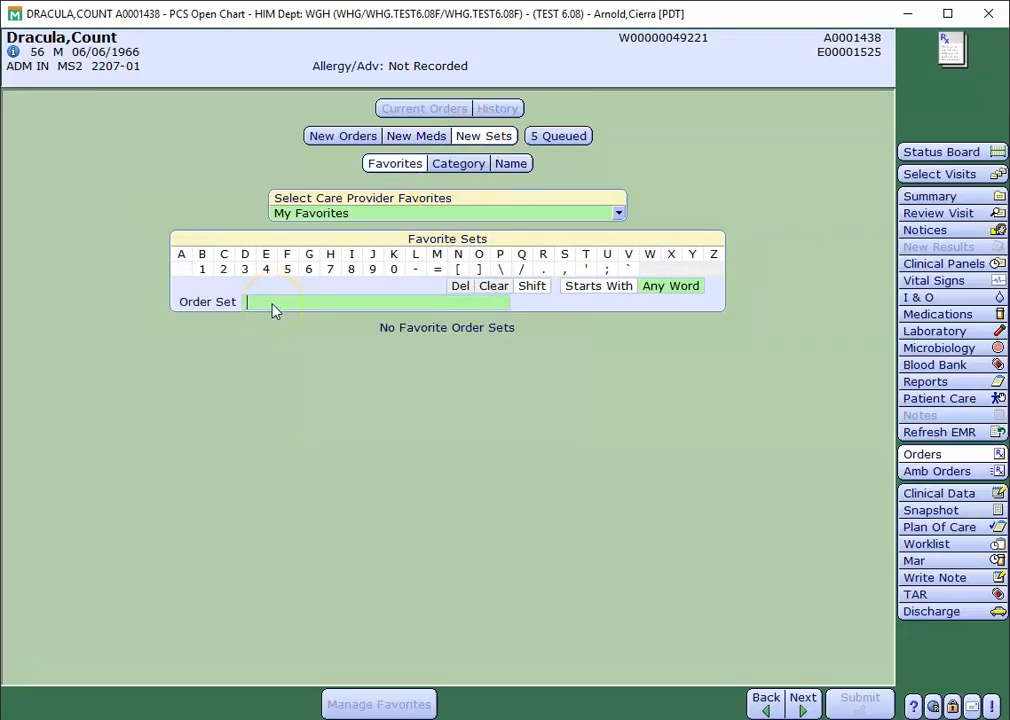
{"action": "type", "text": "bowel"}
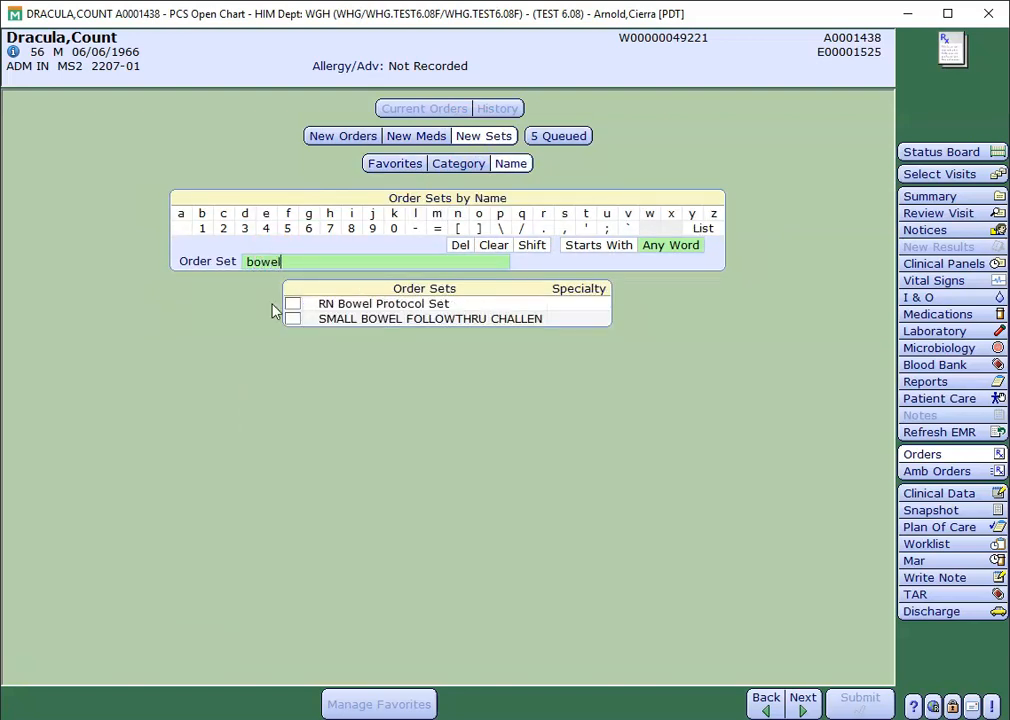
{"action": "left_click", "coordinate": [291, 305]}
{"action": "left_click", "coordinate": [292, 306]}
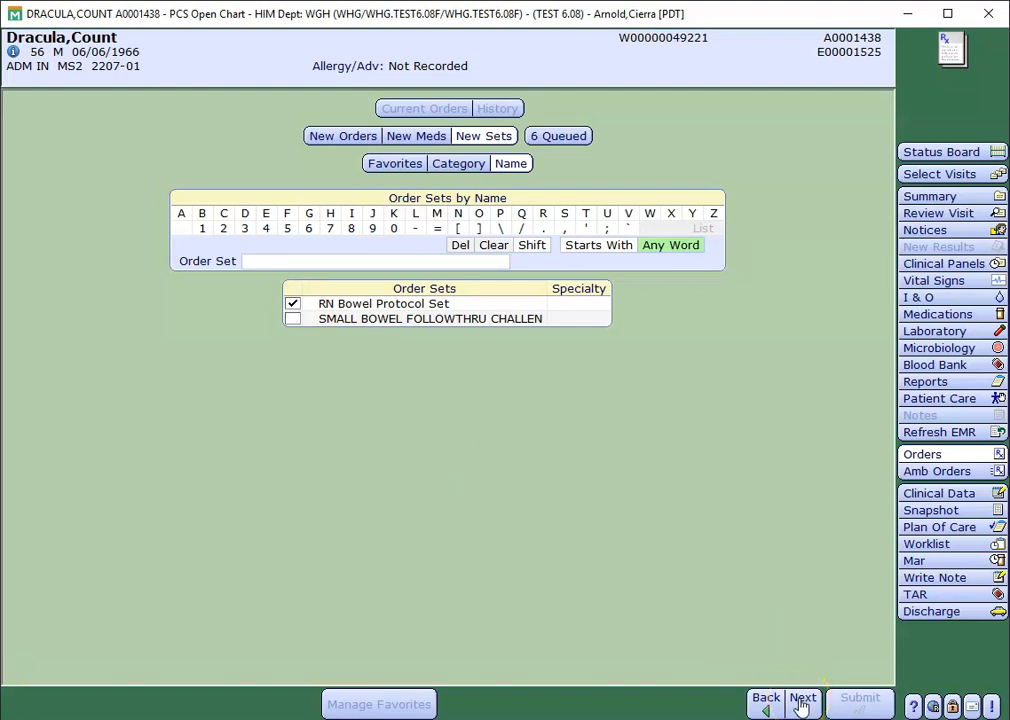
Step: Proceed to the queued order list and expand Protocol A and Protocol B of the RN Bowel Protocol Set
{"action": "left_click", "coordinate": [576, 134]}
{"action": "left_click", "coordinate": [803, 697]}
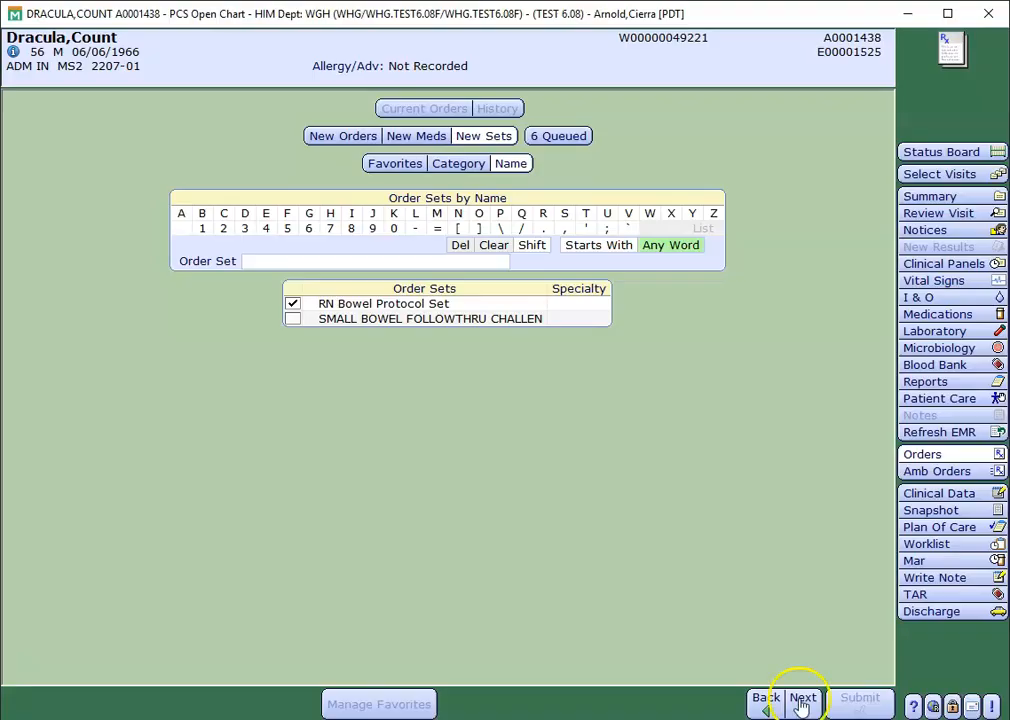
{"action": "left_click", "coordinate": [802, 700]}
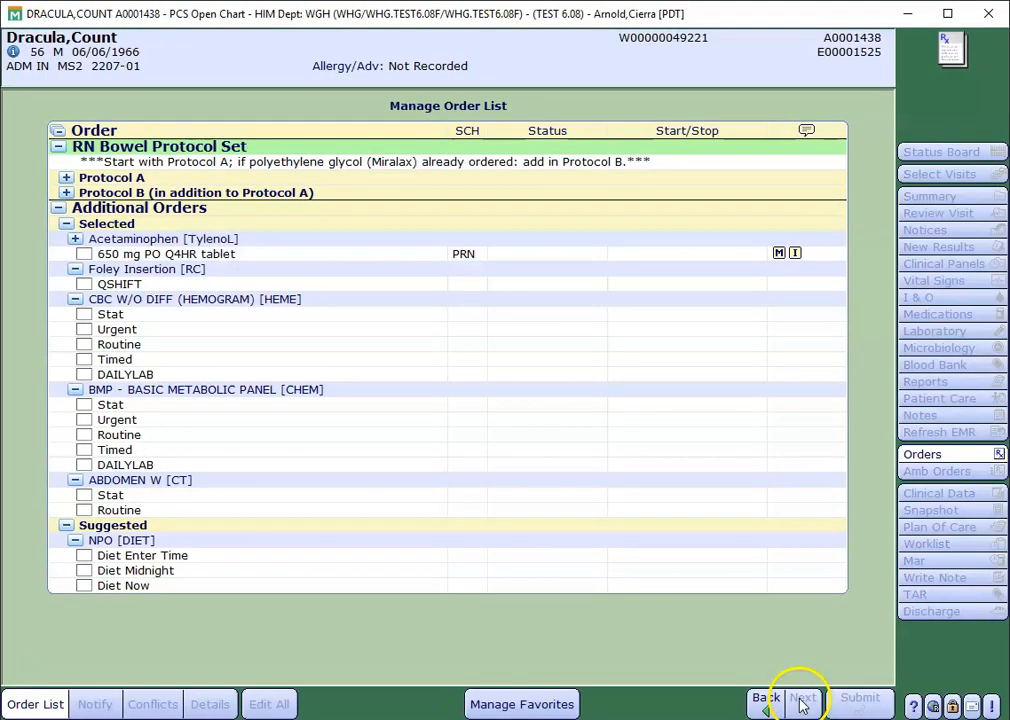
{"action": "left_click", "coordinate": [55, 193]}
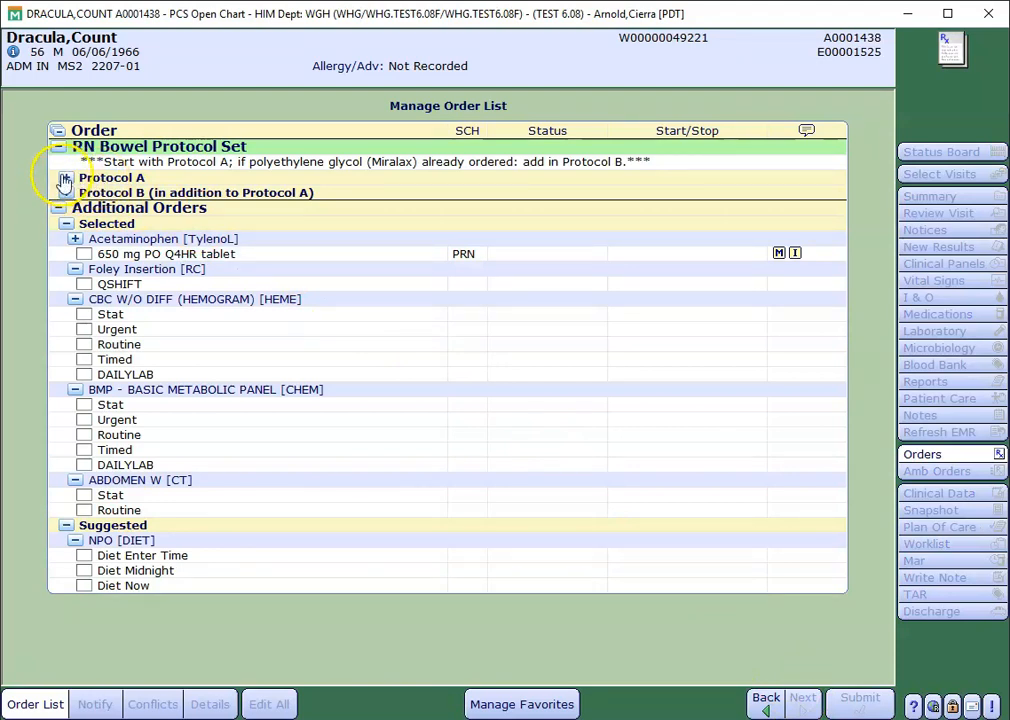
{"action": "left_click", "coordinate": [62, 178]}
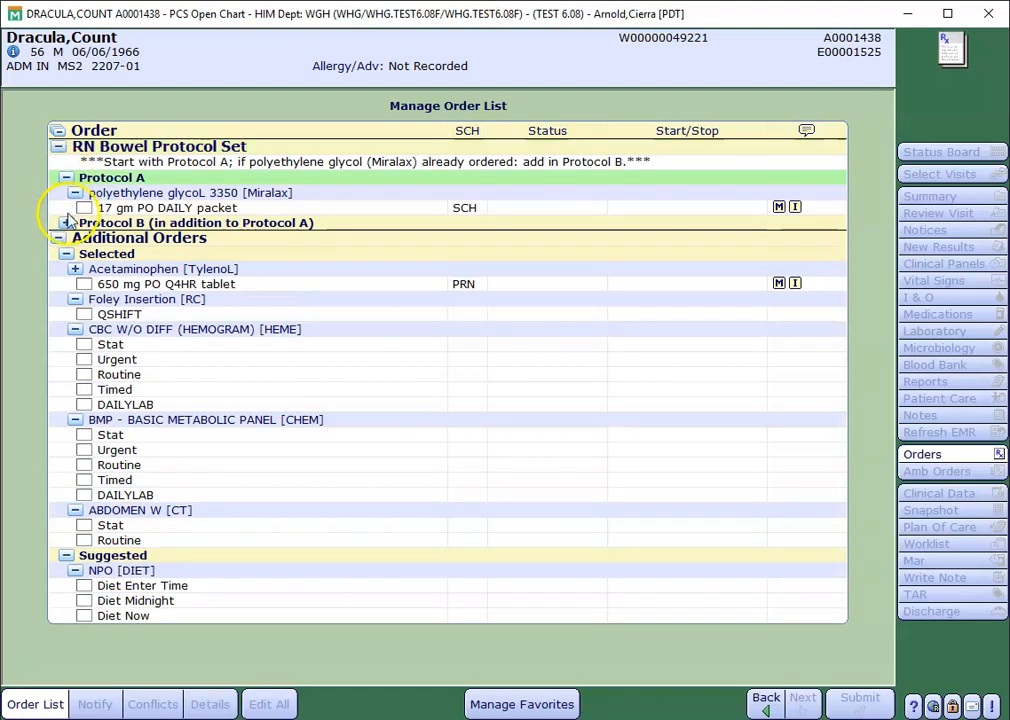
{"action": "left_click", "coordinate": [64, 223]}
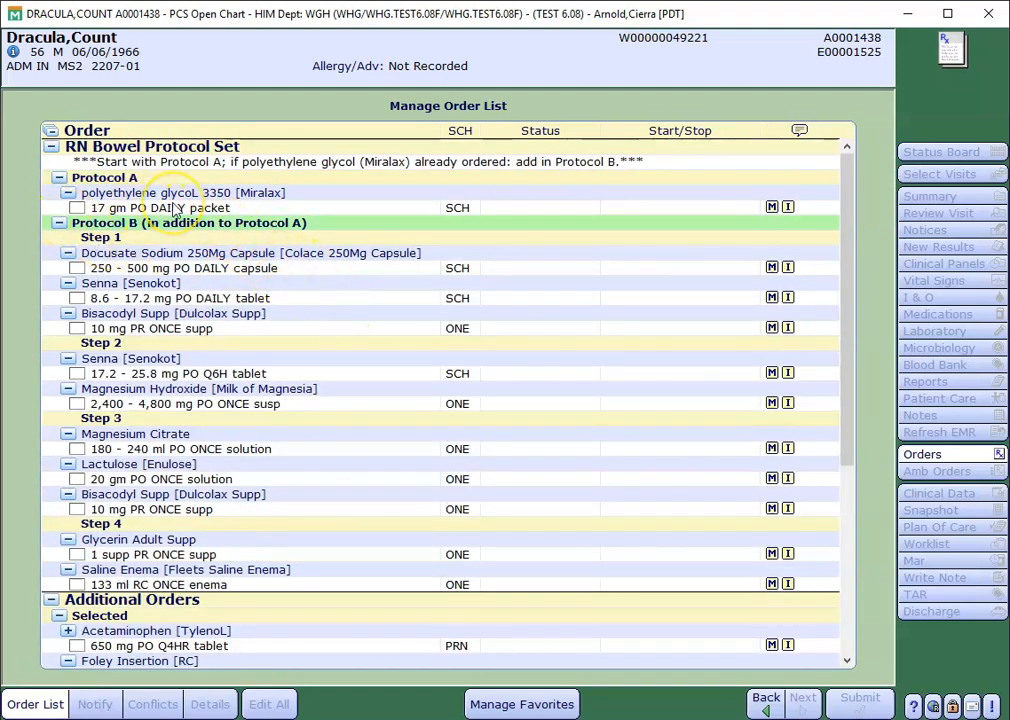
Step: Select the Miralax 17 gm PO DAILY packet under Protocol A and collapse Protocol B
{"action": "mouse_move", "coordinate": [175, 210]}
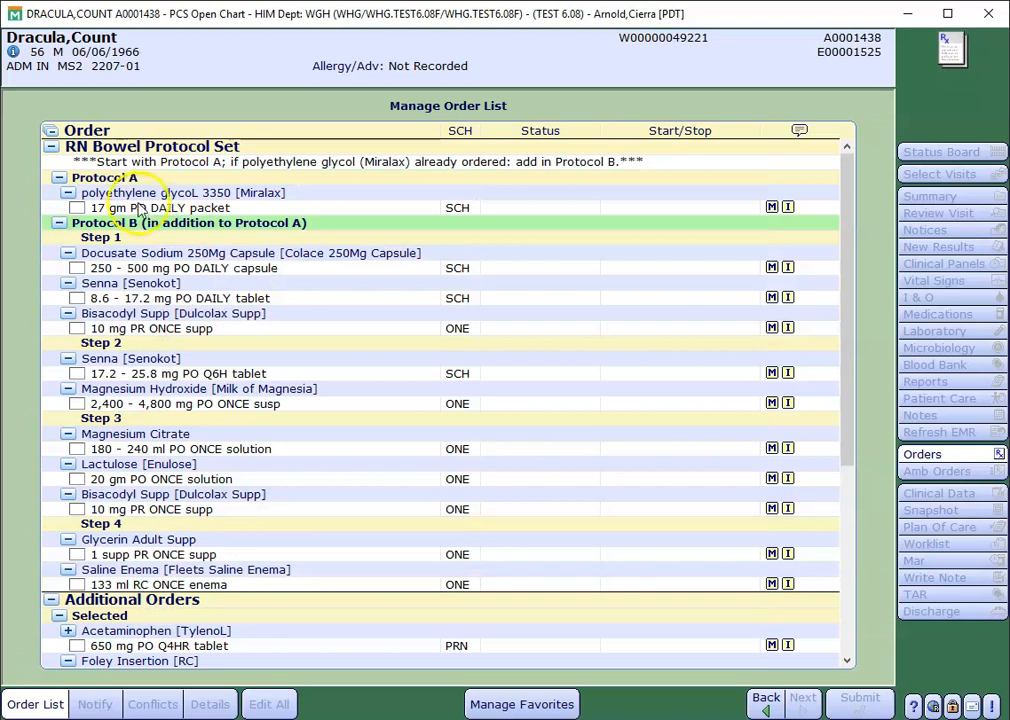
{"action": "left_click", "coordinate": [148, 258]}
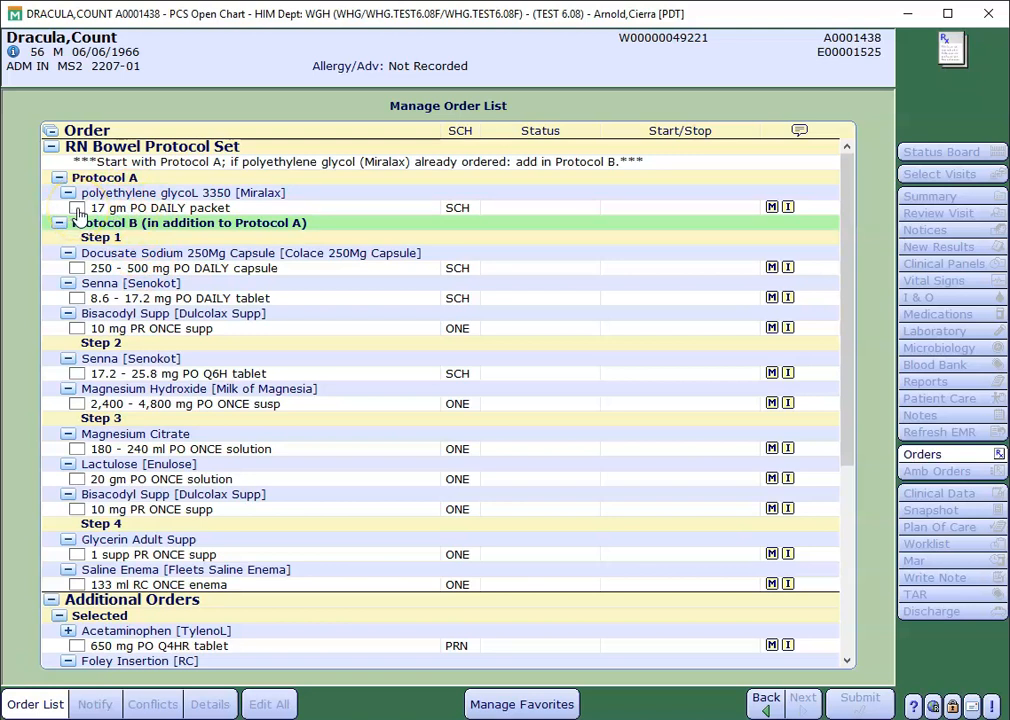
{"action": "left_click", "coordinate": [77, 210]}
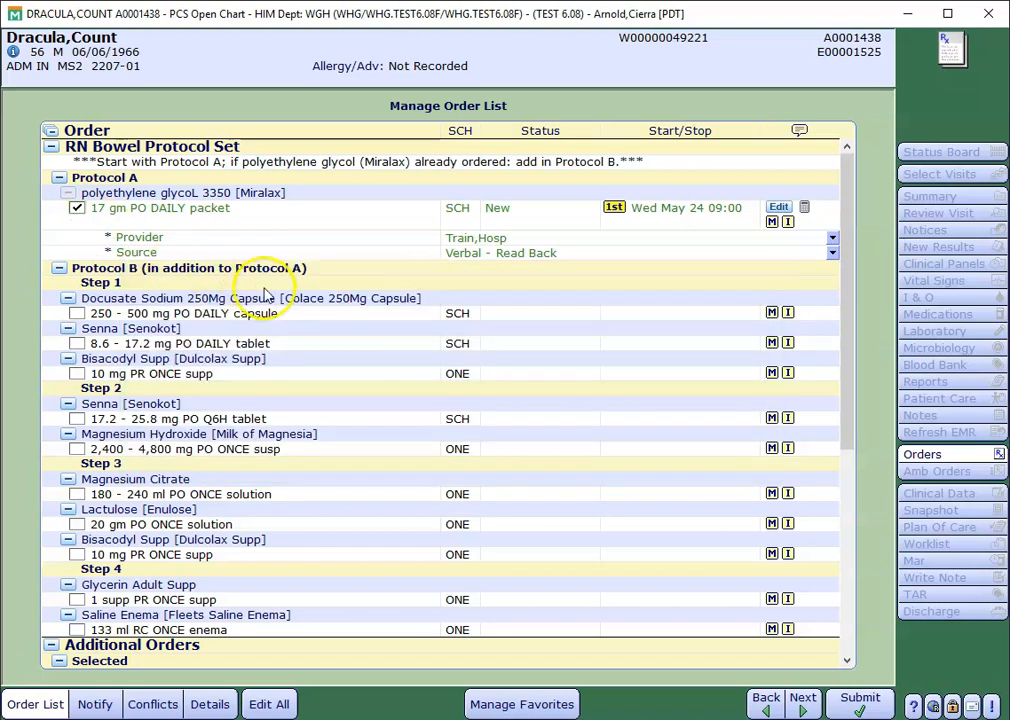
{"action": "scroll", "coordinate": [75, 183], "scroll_direction": "down", "scroll_amount": 1}
{"action": "left_click", "coordinate": [60, 223]}
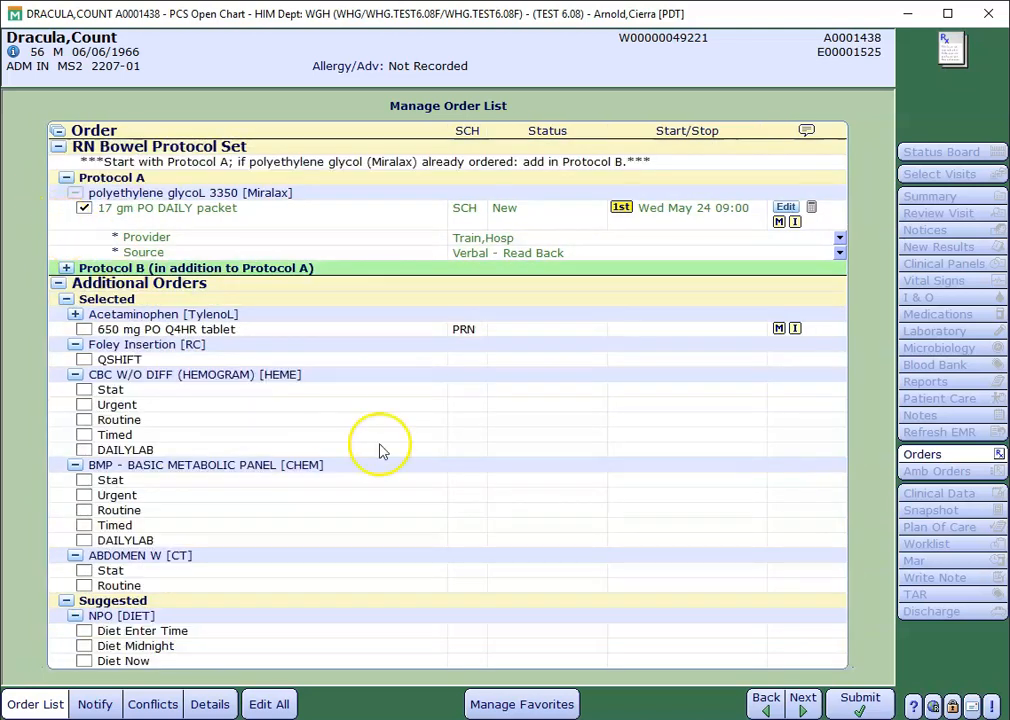
Step: Select the acetaminophen 650 mg PO Q4HR tablet and the Foley Insertion QSHIFT order under Additional Orders
{"action": "left_click", "coordinate": [84, 330]}
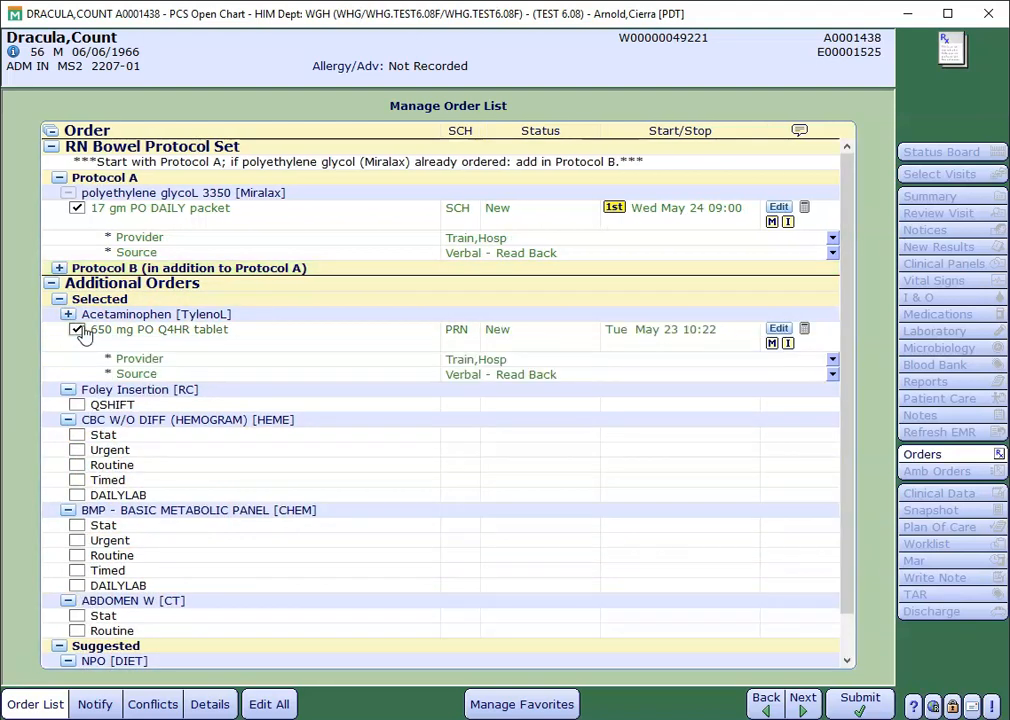
{"action": "left_click", "coordinate": [76, 407]}
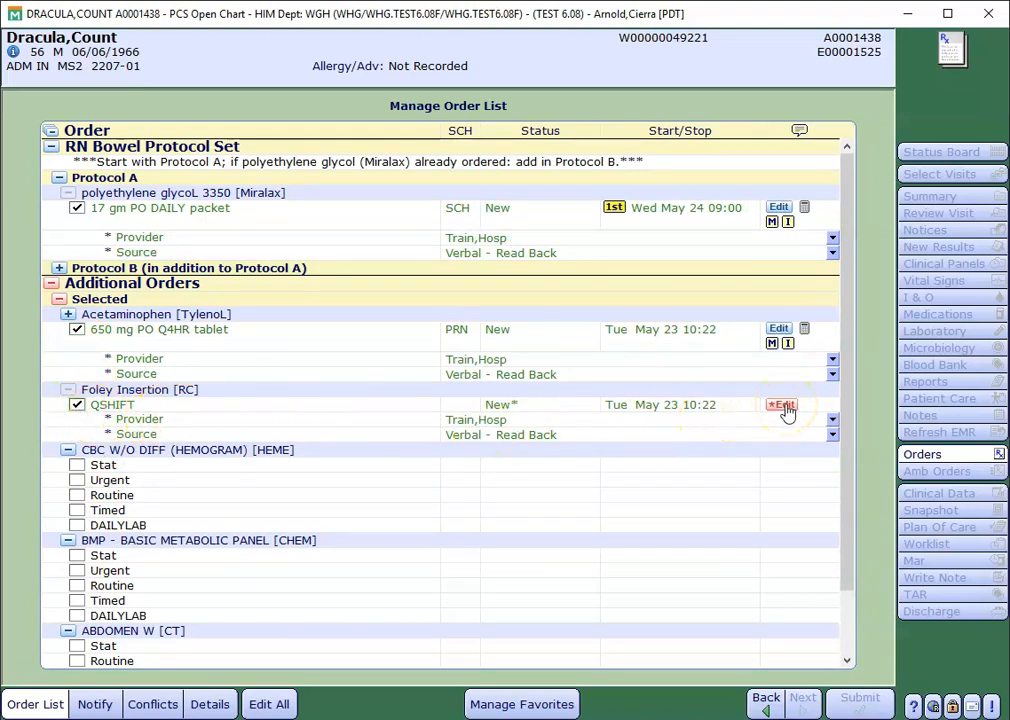
Step: Complete the Foley Insertion order with the reason "Acute urinary retention o" and return to the order list, acknowledging the loaded reflex set
{"action": "left_click", "coordinate": [783, 406]}
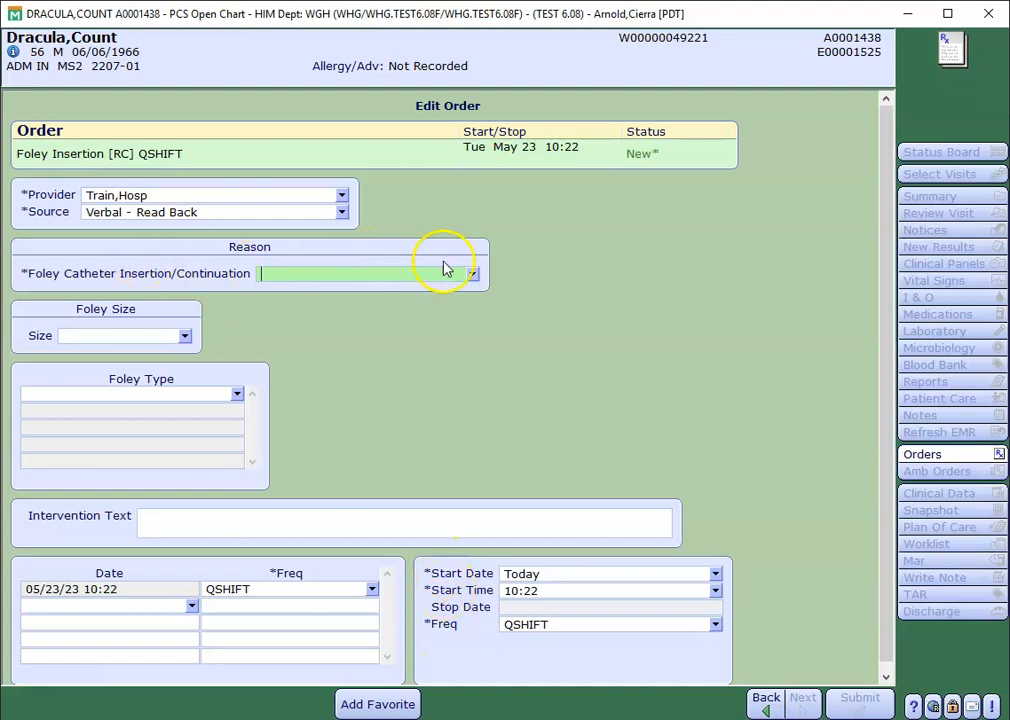
{"action": "left_click", "coordinate": [473, 276]}
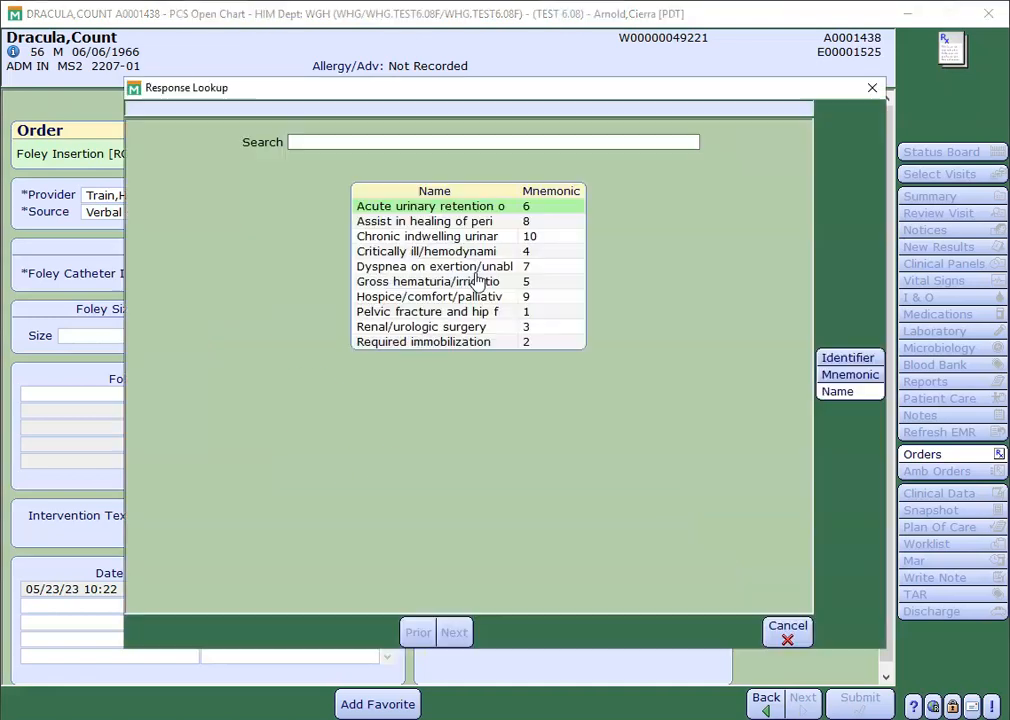
{"action": "left_click", "coordinate": [393, 211]}
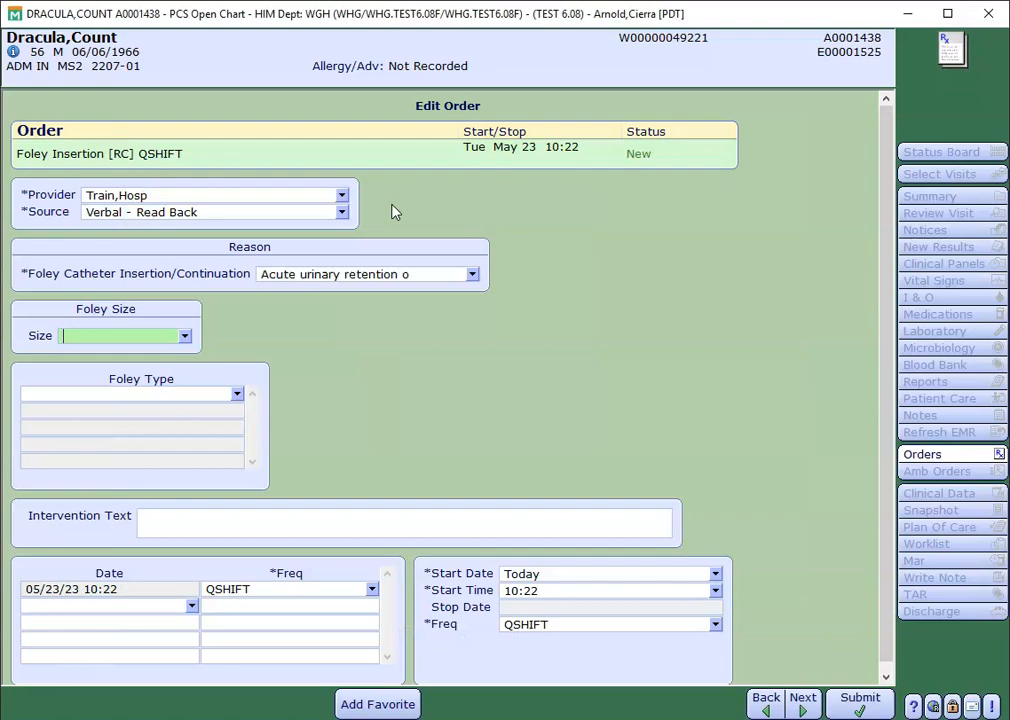
{"action": "left_click", "coordinate": [800, 700]}
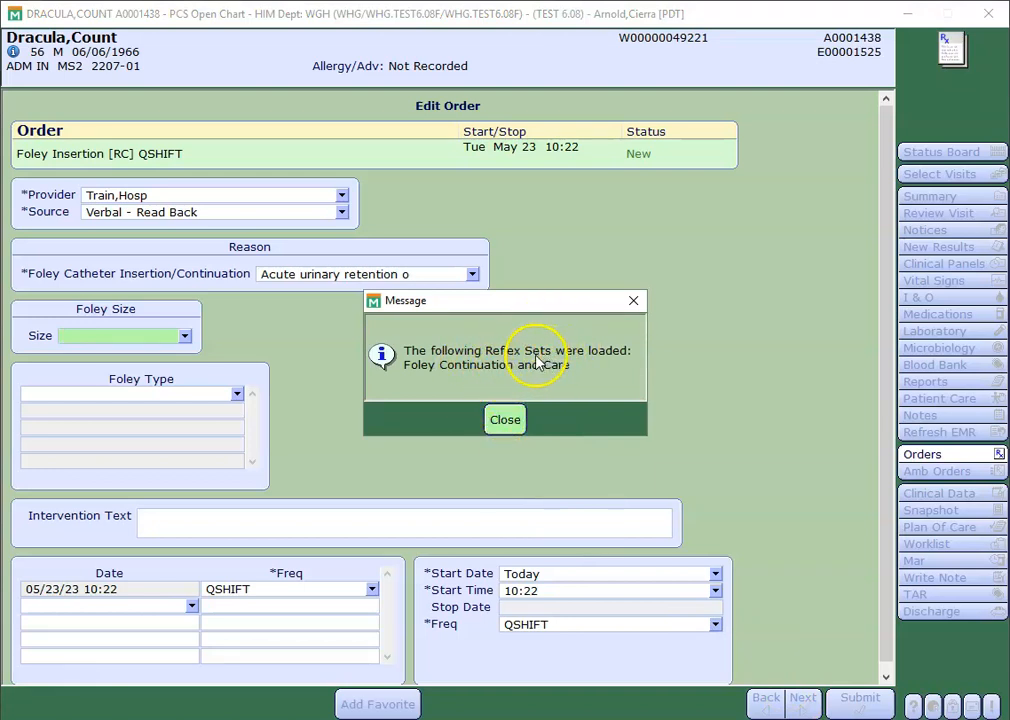
{"action": "left_click", "coordinate": [505, 420]}
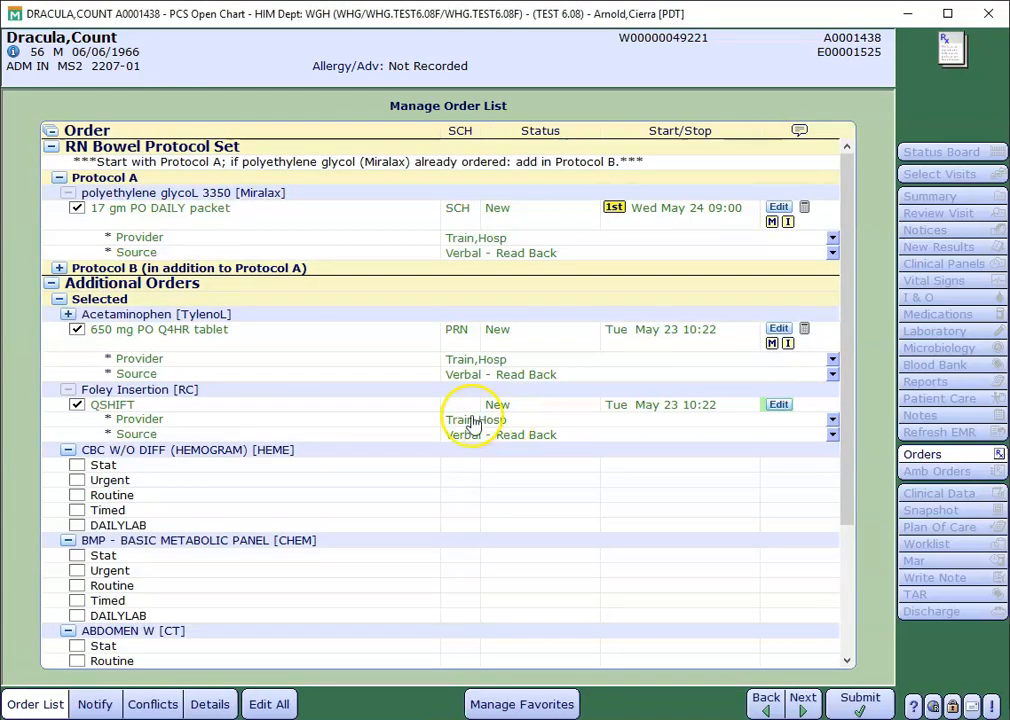
Step: Select the Routine option for the CBC W/O DIFF, Basic Metabolic Panel and ABDOMEN W CT orders
{"action": "scroll", "coordinate": [365, 428], "scroll_direction": "down", "scroll_amount": 1}
{"action": "scroll", "coordinate": [363, 430], "scroll_direction": "down", "scroll_amount": 3}
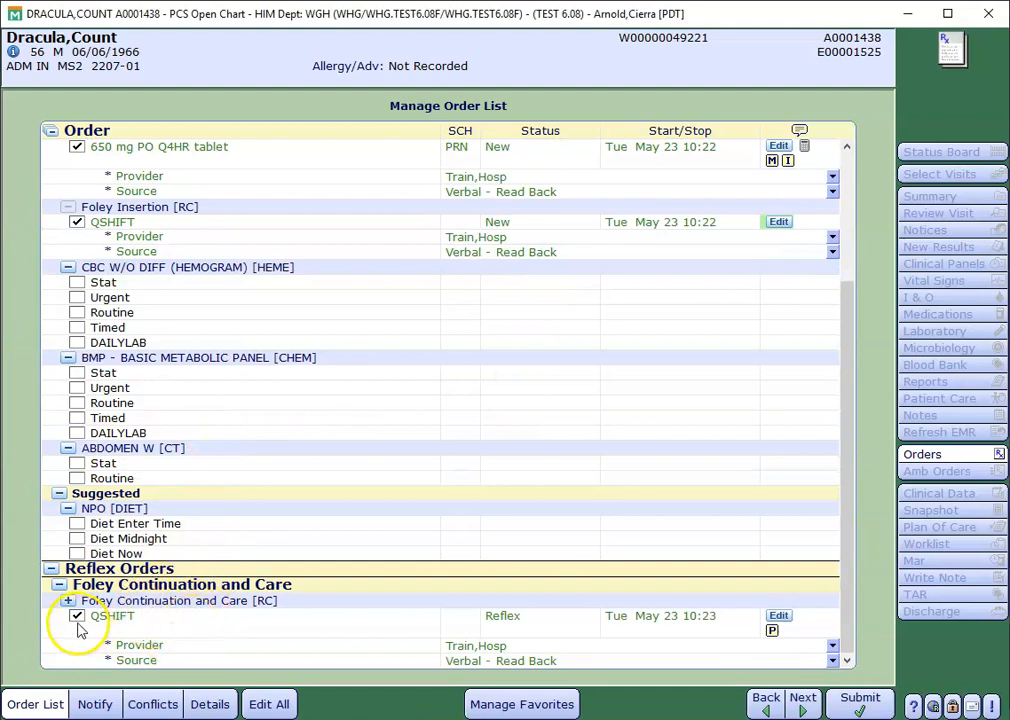
{"action": "left_click", "coordinate": [77, 313]}
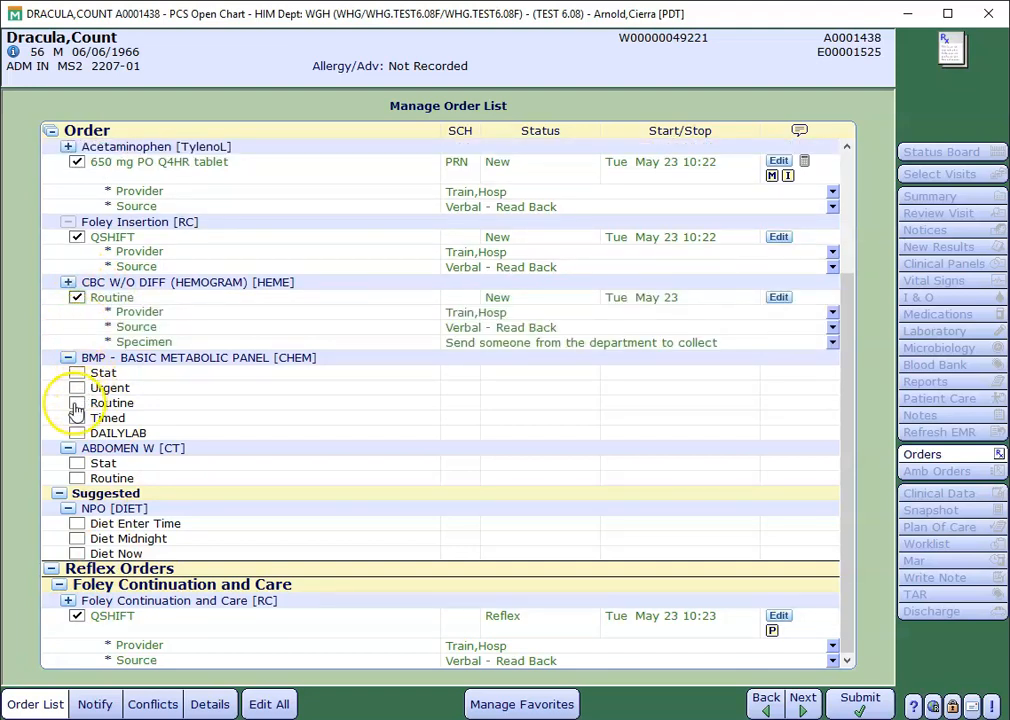
{"action": "left_click", "coordinate": [77, 404]}
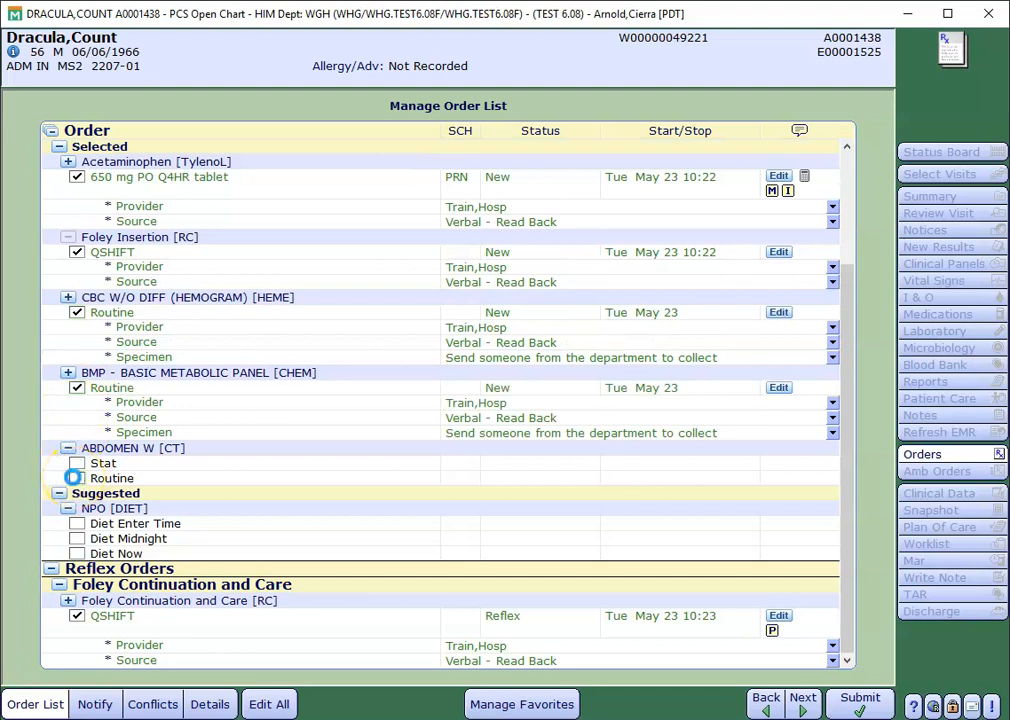
{"action": "left_click", "coordinate": [76, 478]}
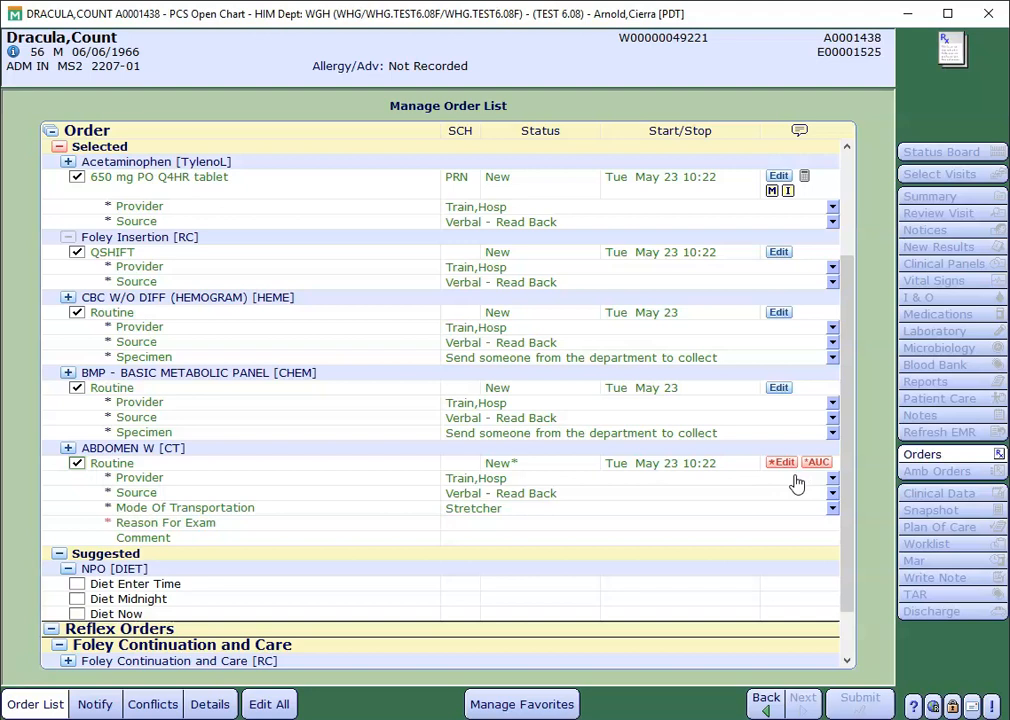
Step: Edit the ABDOMEN W CT order and enter "abdominal pain" as the reason for exam
{"action": "left_click", "coordinate": [782, 464]}
{"action": "left_click", "coordinate": [783, 465]}
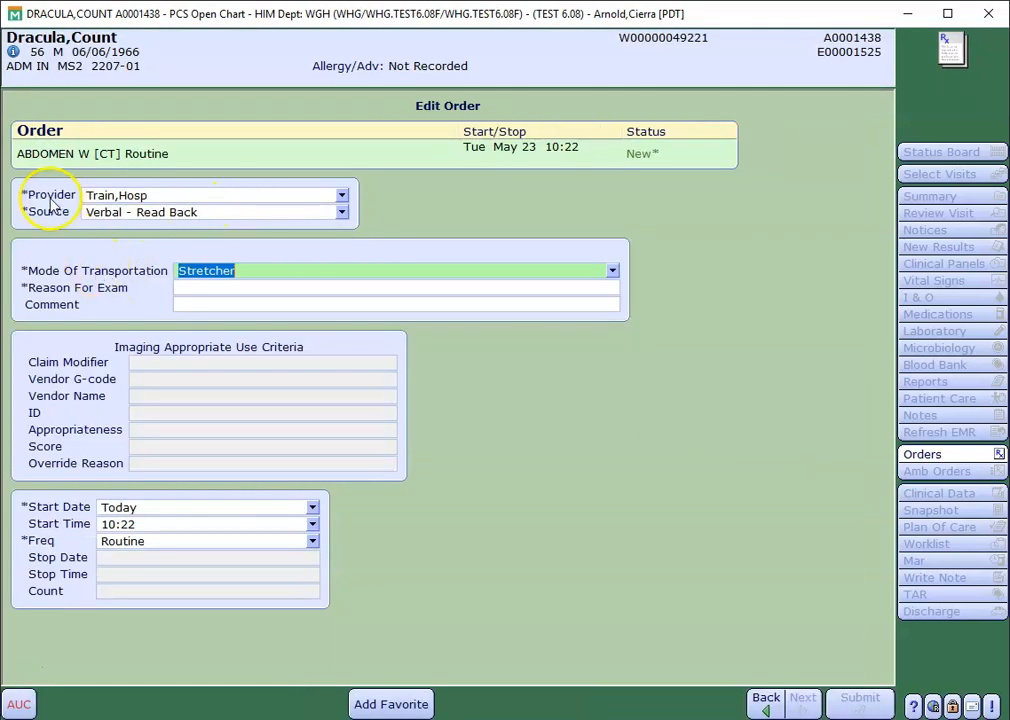
{"action": "left_click", "coordinate": [224, 290]}
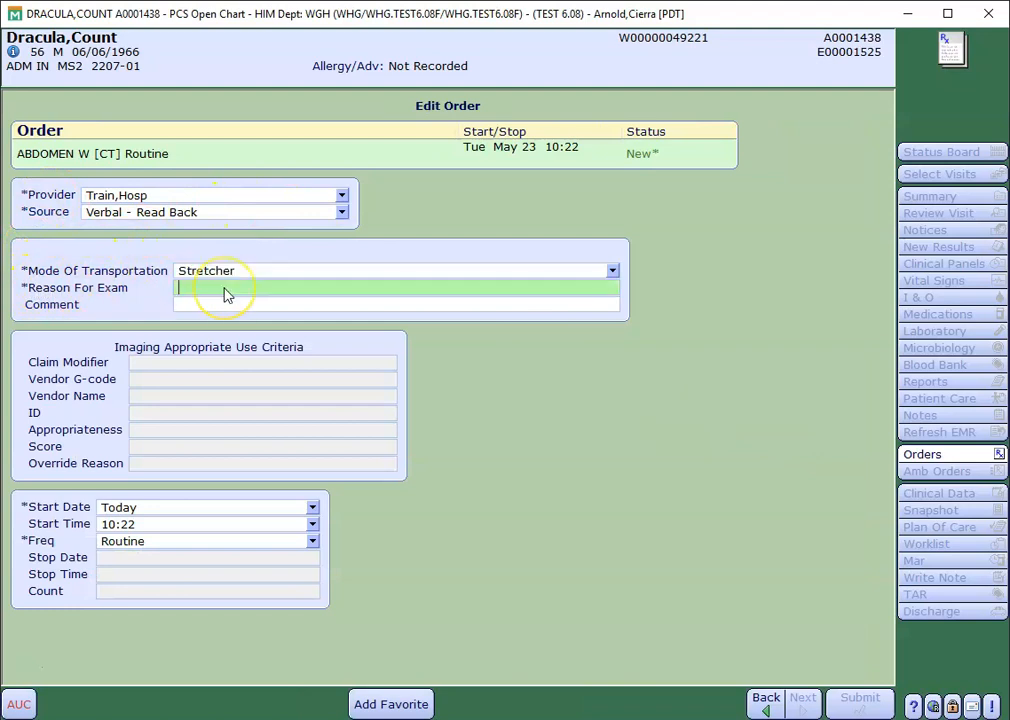
{"action": "type", "text": "abominal pain"}
{"action": "left_click", "coordinate": [191, 288]}
{"action": "type", "text": "d"}
Step: Minimize the appropriate use criteria browser window, proceed without AUC for the abdominal CT, and return to the order list
{"action": "left_click", "coordinate": [505, 380]}
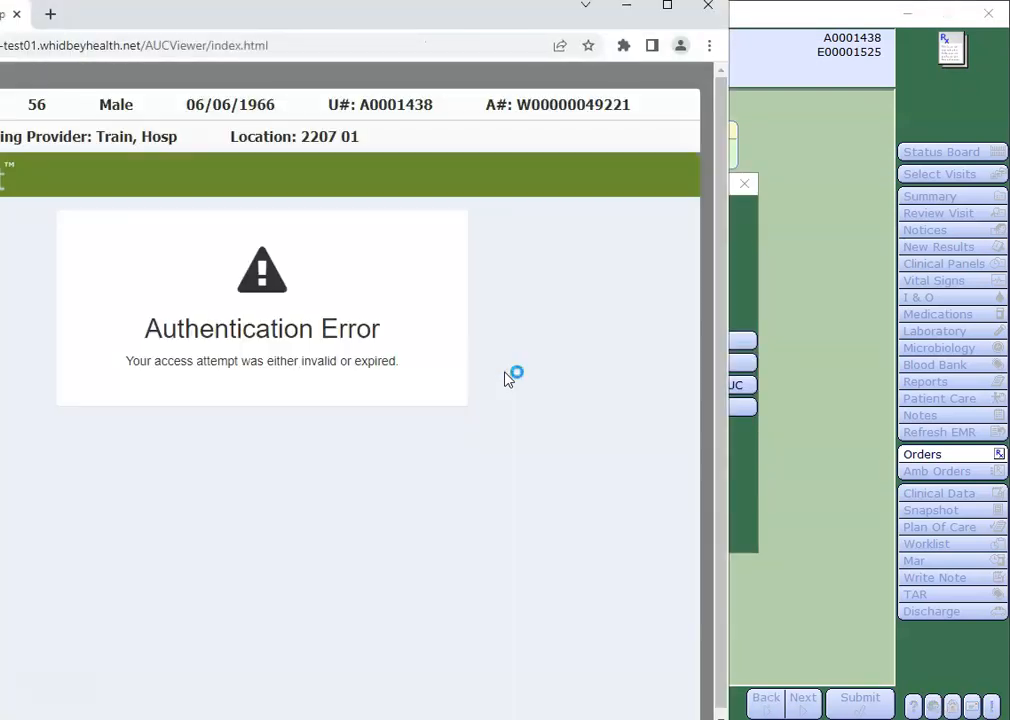
{"action": "left_click_drag", "start_coordinate": [349, 23], "coordinate": [532, 38]}
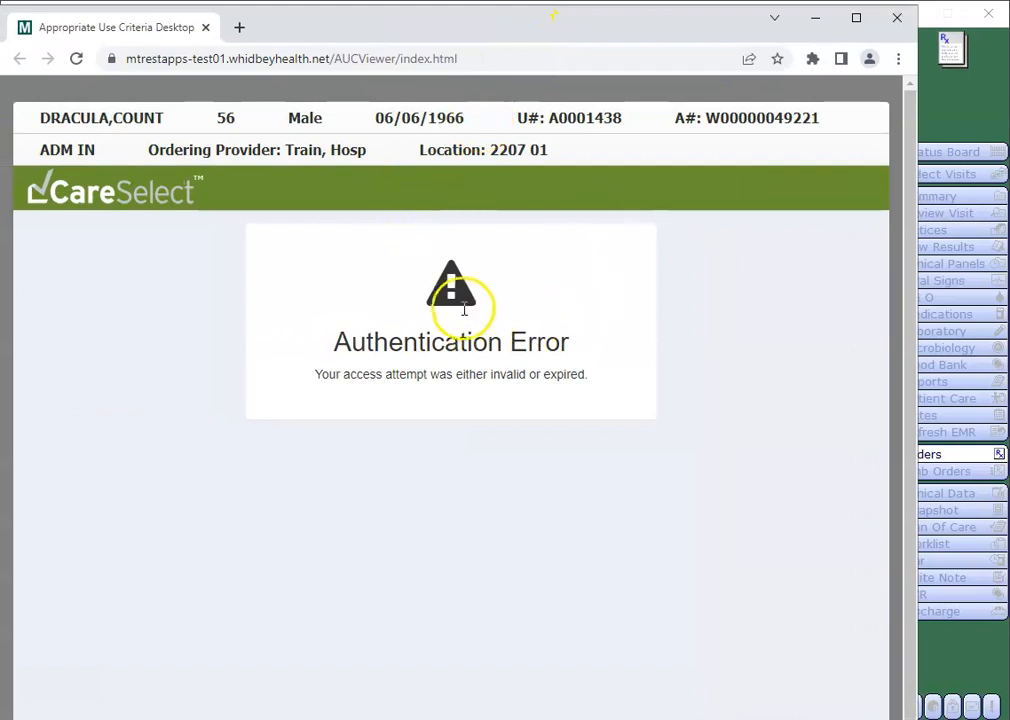
{"action": "left_click", "coordinate": [816, 21]}
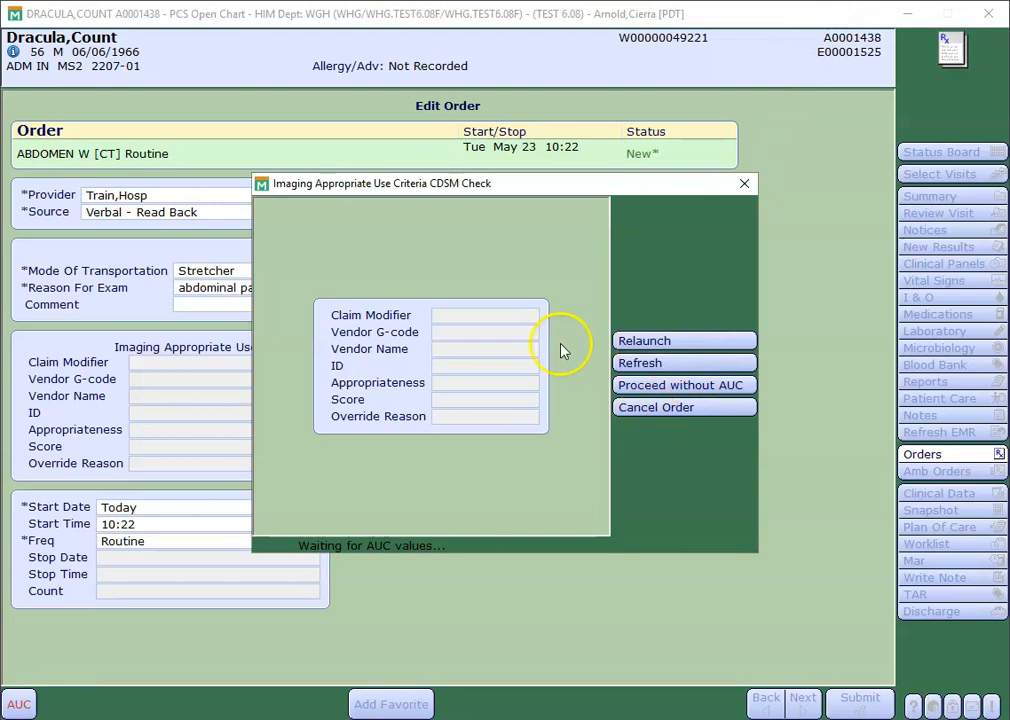
{"action": "left_click", "coordinate": [663, 386]}
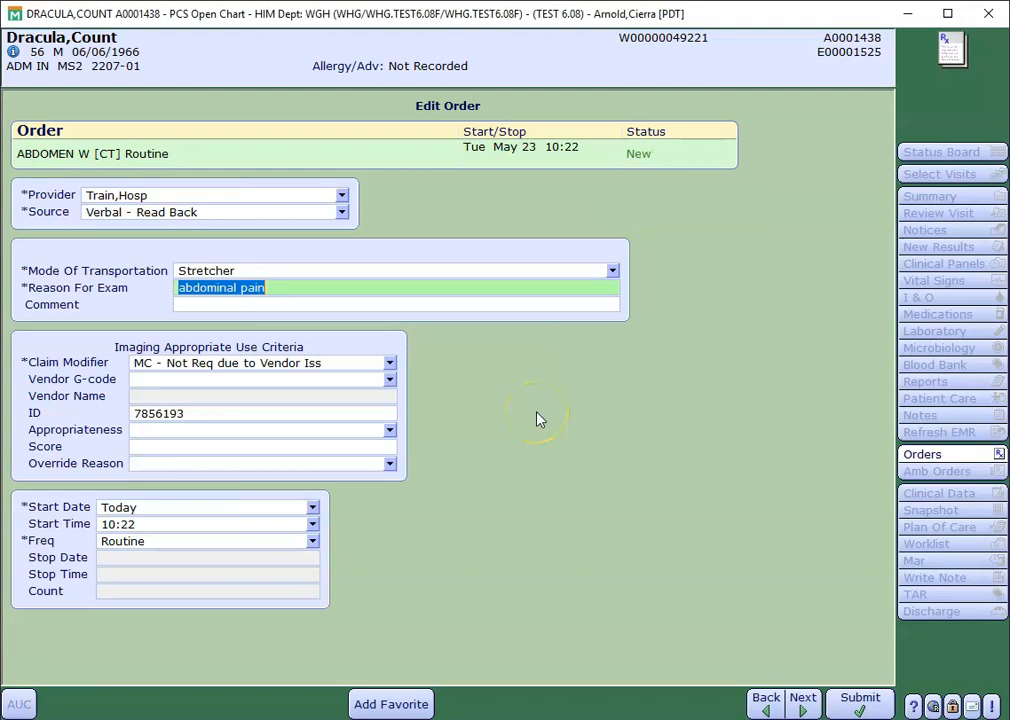
{"action": "left_click", "coordinate": [801, 705]}
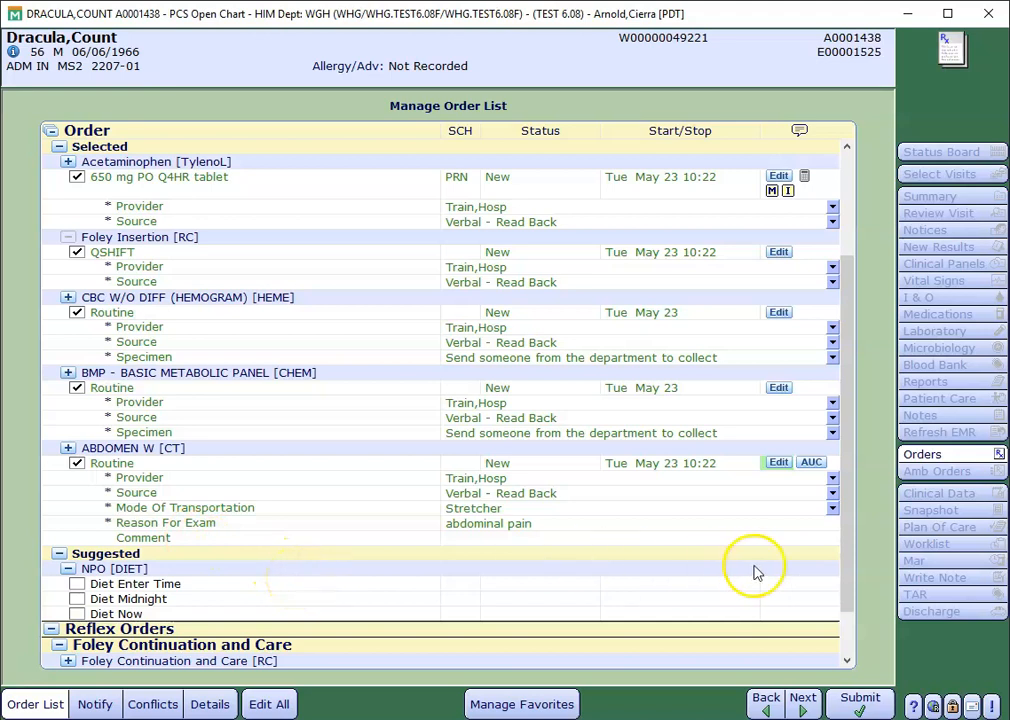
Step: Review the completed order list, accept tomorrow, May 24, 09:00 as the first Miralax dose, and submit the new orders
{"action": "left_click_drag", "start_coordinate": [849, 564], "coordinate": [845, 609]}
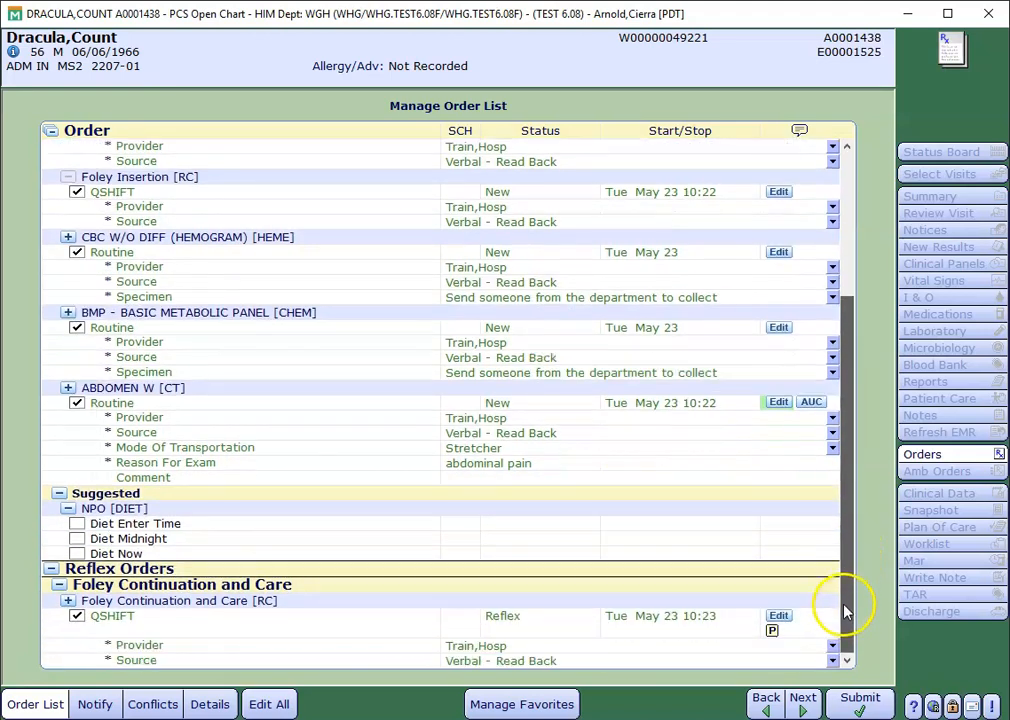
{"action": "scroll", "coordinate": [757, 590], "scroll_direction": "up", "scroll_amount": 5}
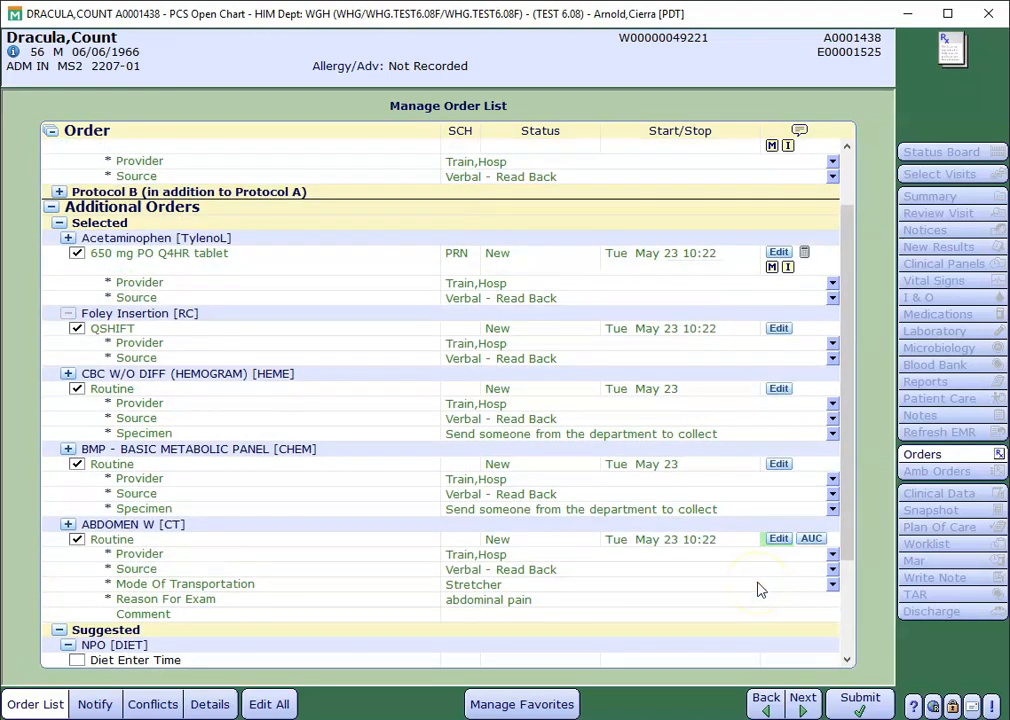
{"action": "left_click", "coordinate": [803, 700]}
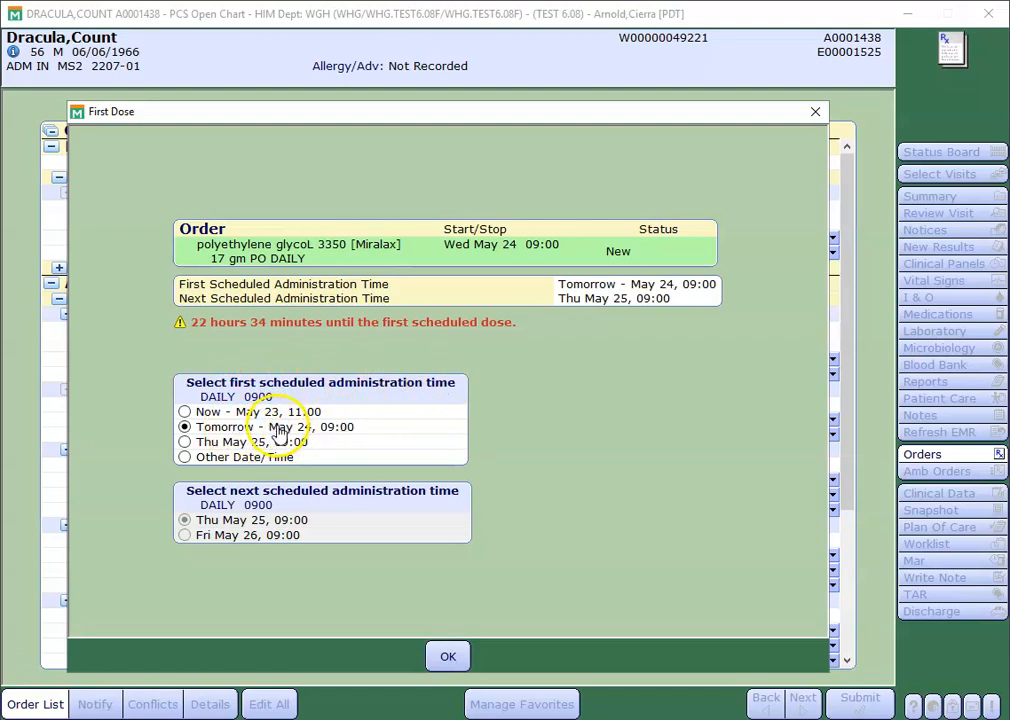
{"action": "left_click", "coordinate": [448, 659]}
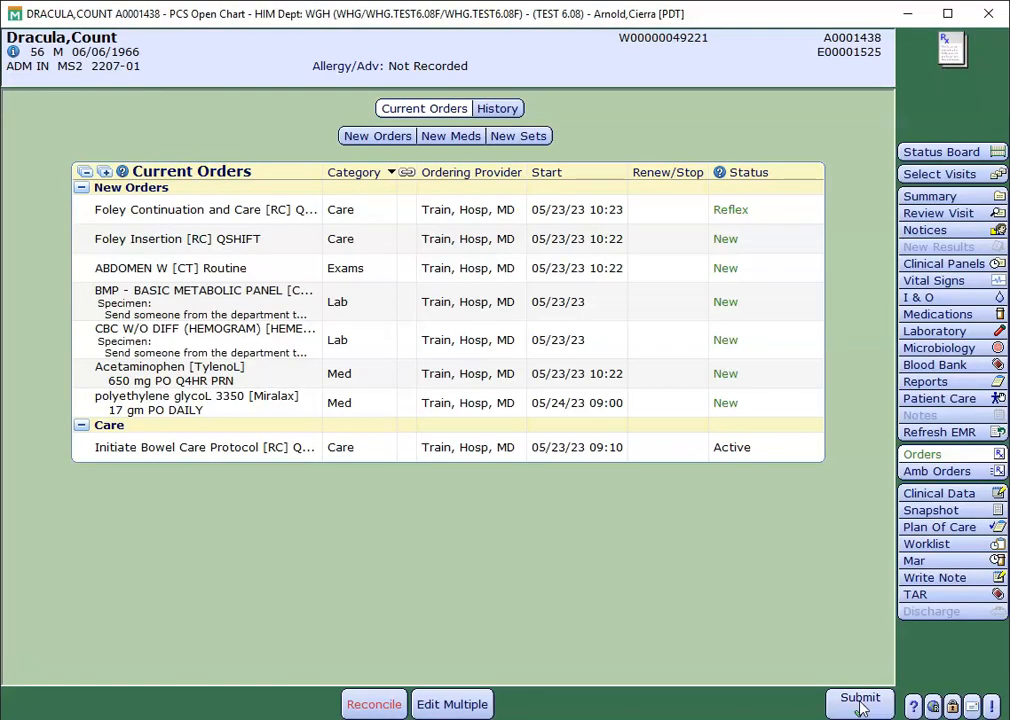
{"action": "left_click", "coordinate": [860, 704]}
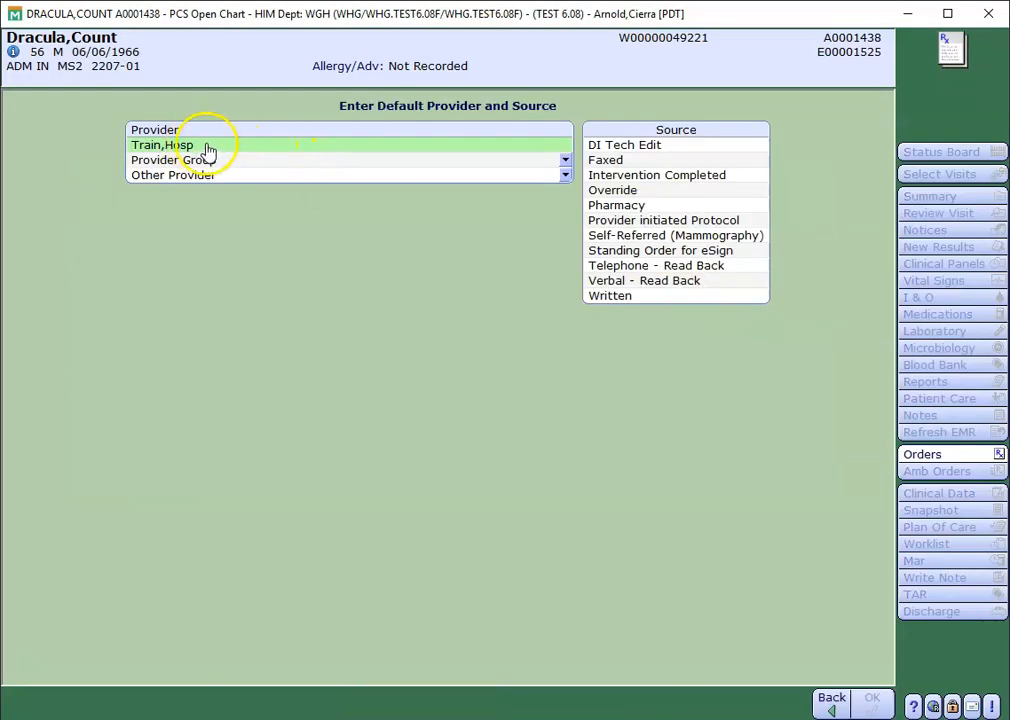
Step: Stop the ABDOMEN W CT order as Verbal - Read Back with the reason Entered in Error and submit the change
{"action": "left_click", "coordinate": [603, 281]}
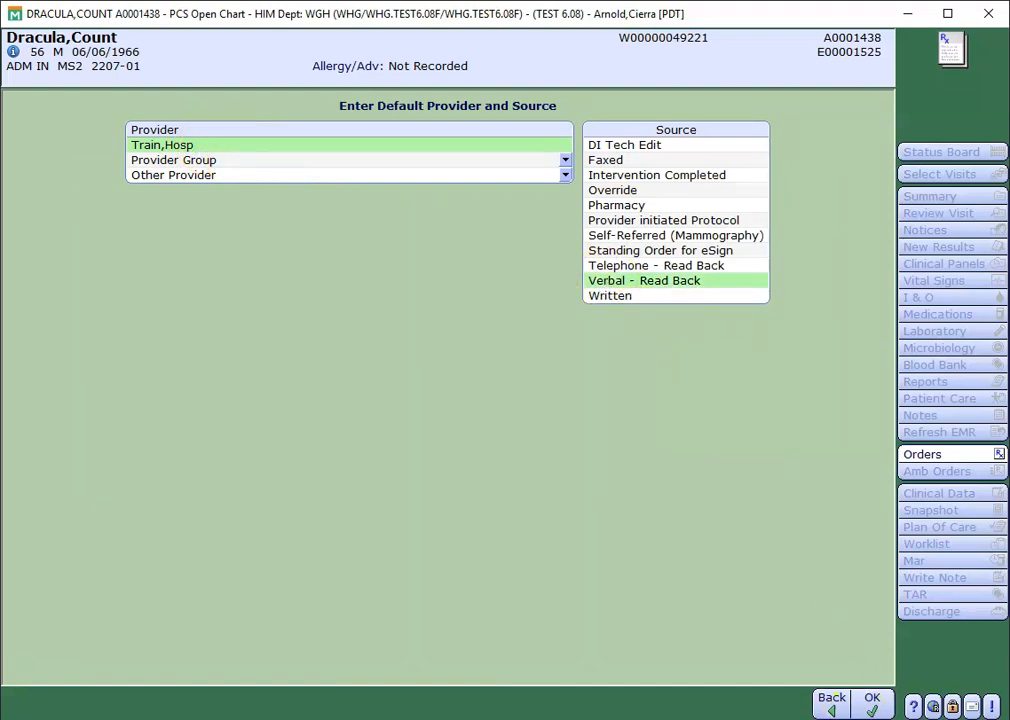
{"action": "left_click", "coordinate": [868, 708]}
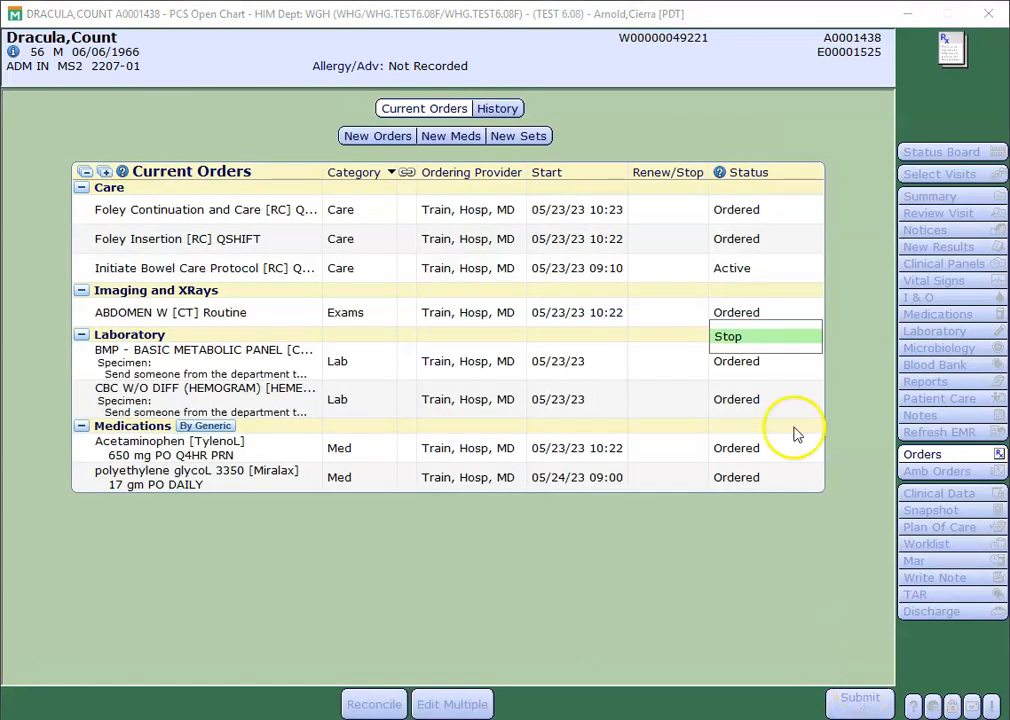
{"action": "left_click", "coordinate": [732, 342]}
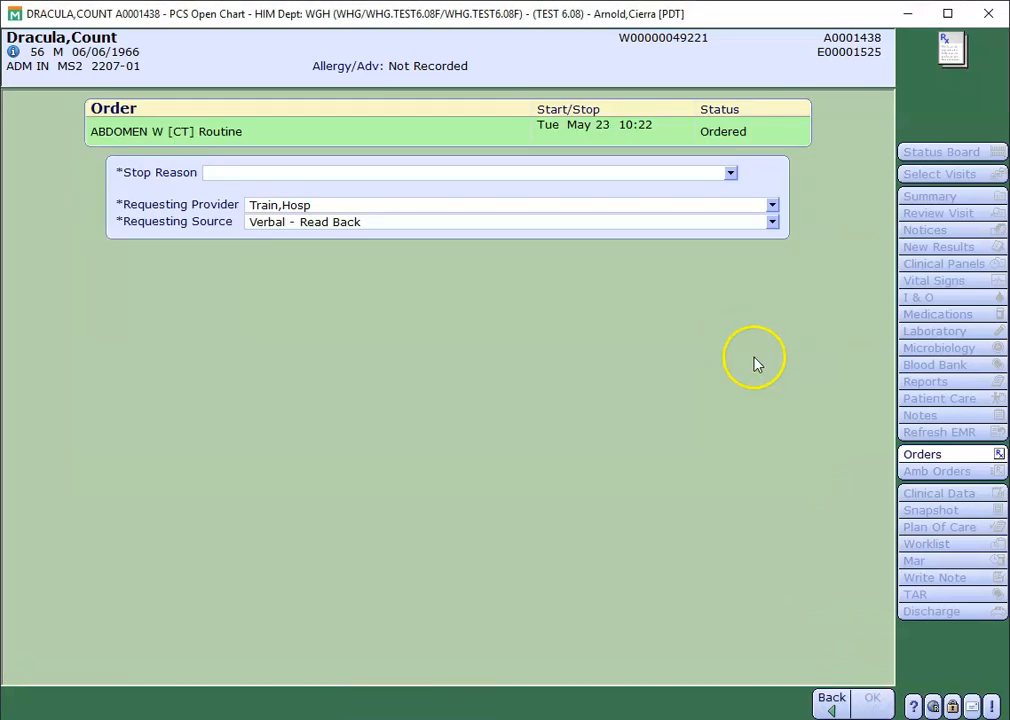
{"action": "left_click", "coordinate": [733, 177]}
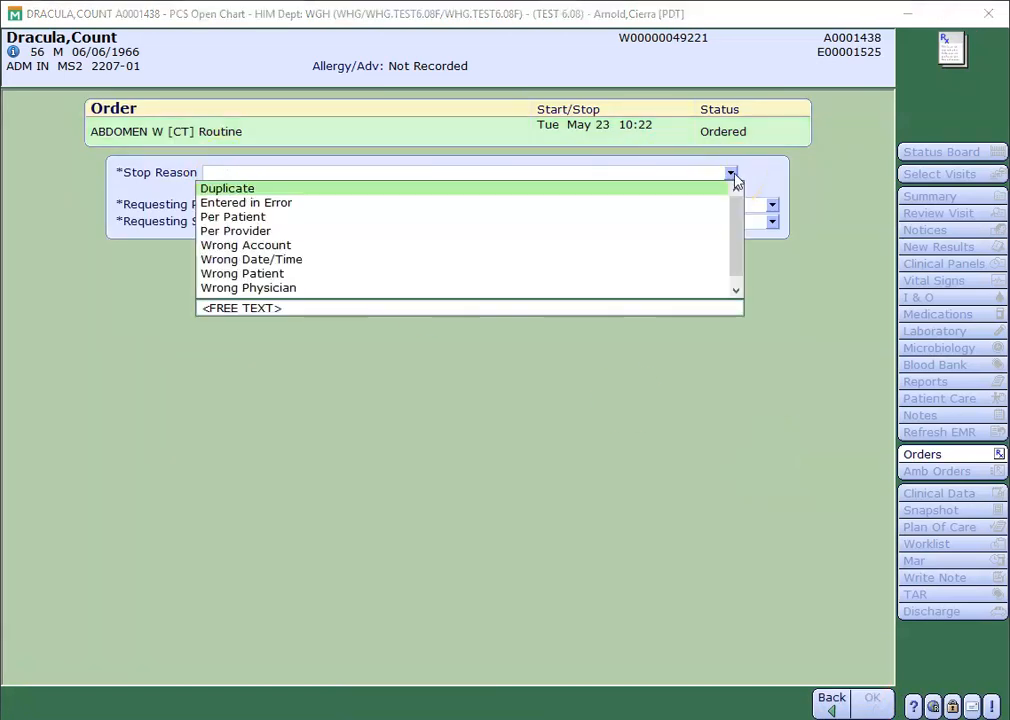
{"action": "left_click", "coordinate": [257, 203]}
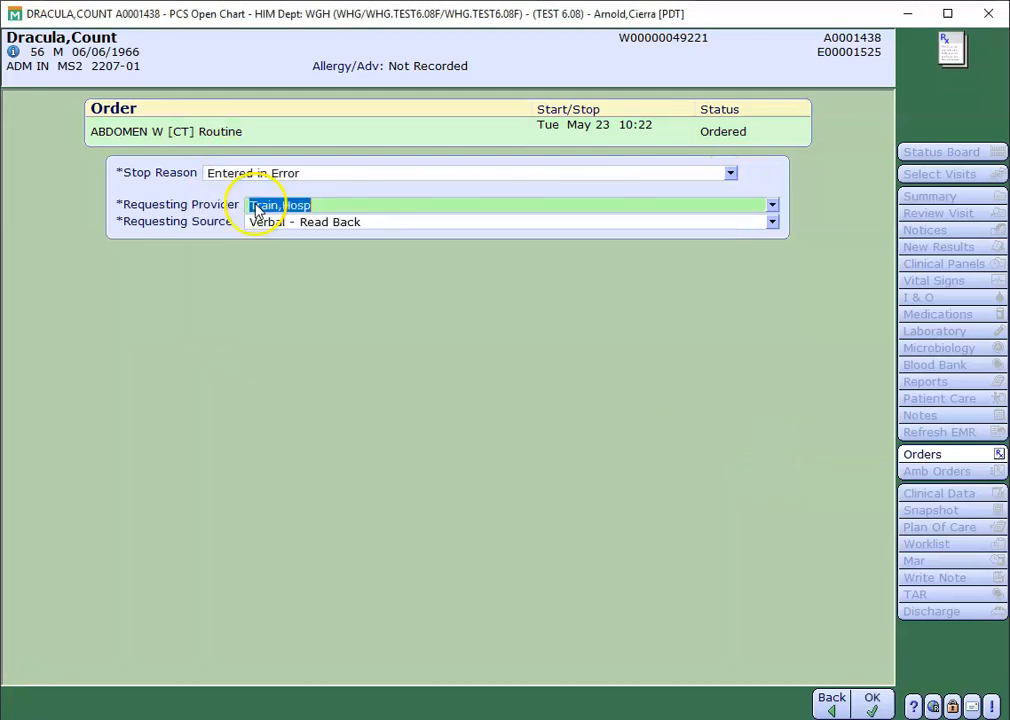
{"action": "left_click", "coordinate": [874, 703]}
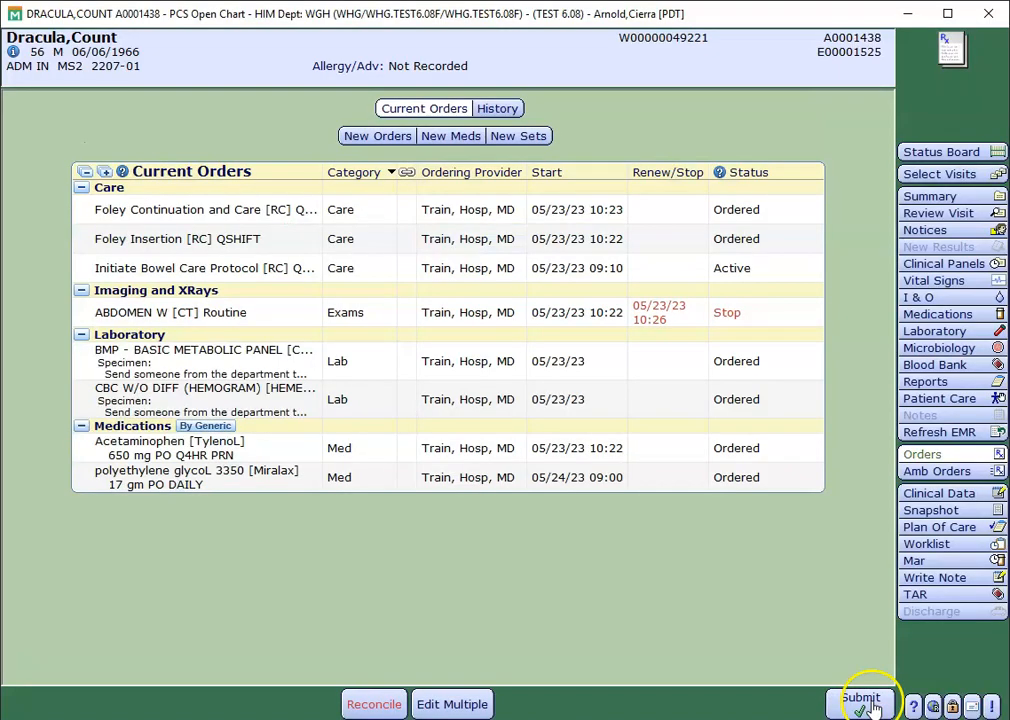
{"action": "left_click", "coordinate": [862, 702]}
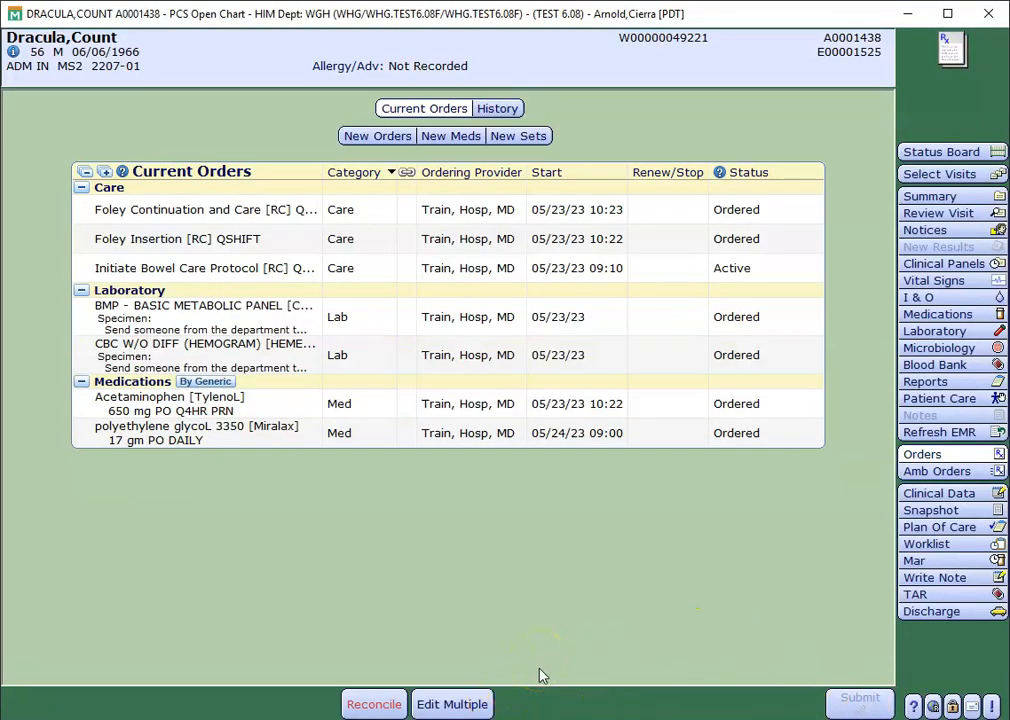
Step: Use multiple-order editing to stop the Basic Metabolic Panel now as Verbal - Read Back, reason Entered in Error, and submit
{"action": "left_click", "coordinate": [490, 700]}
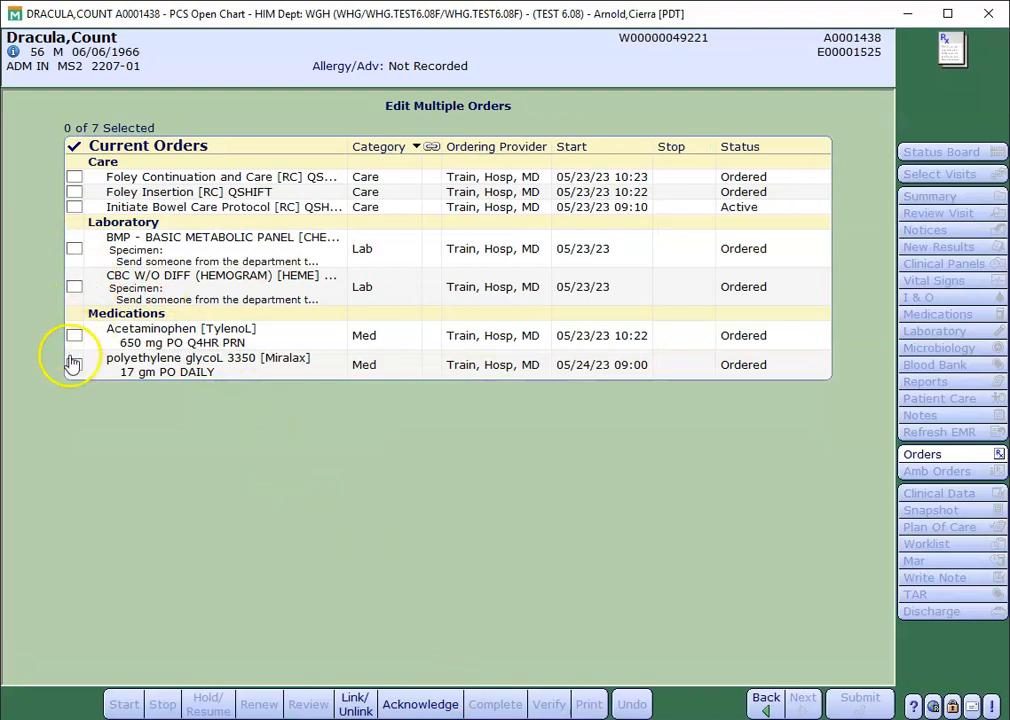
{"action": "left_click", "coordinate": [74, 250]}
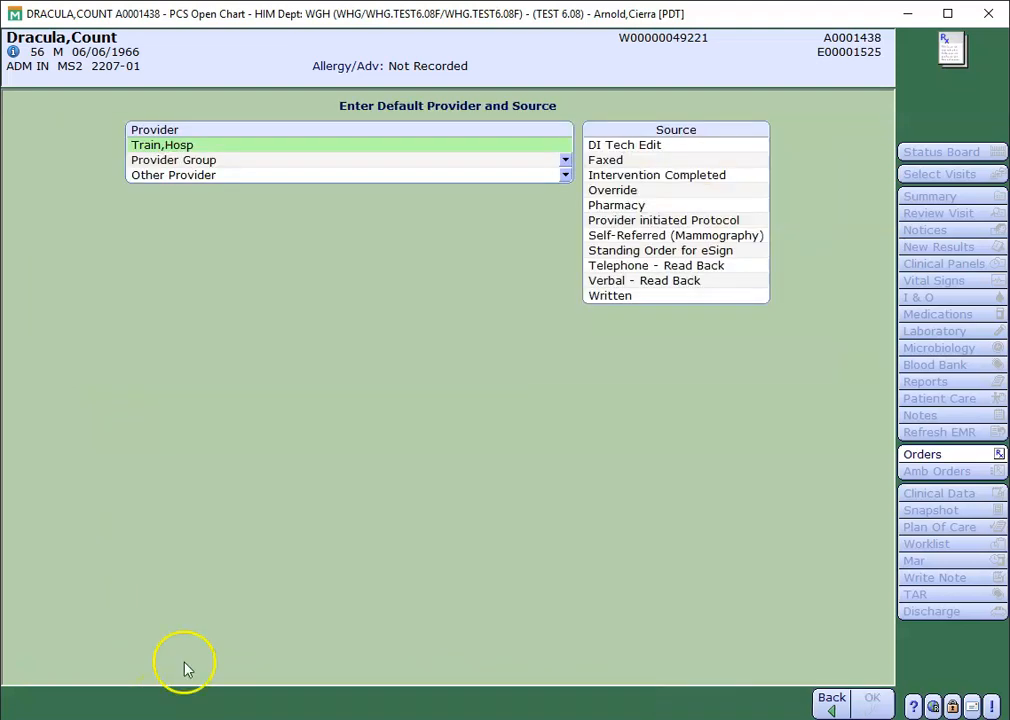
{"action": "left_click", "coordinate": [660, 282]}
{"action": "left_click", "coordinate": [874, 706]}
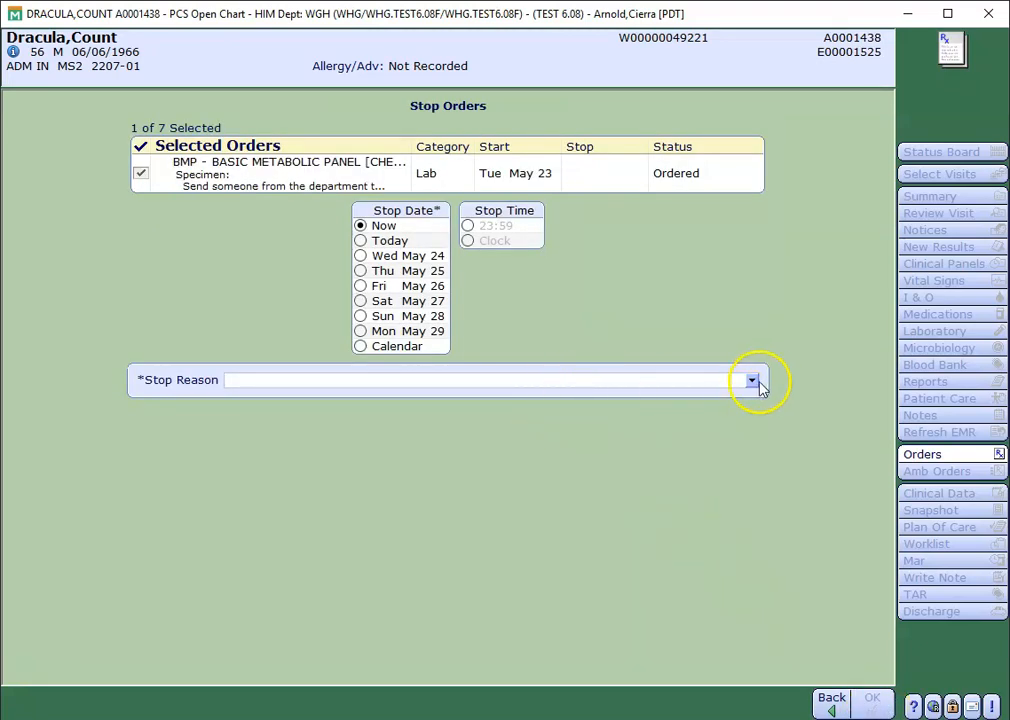
{"action": "left_click", "coordinate": [752, 381]}
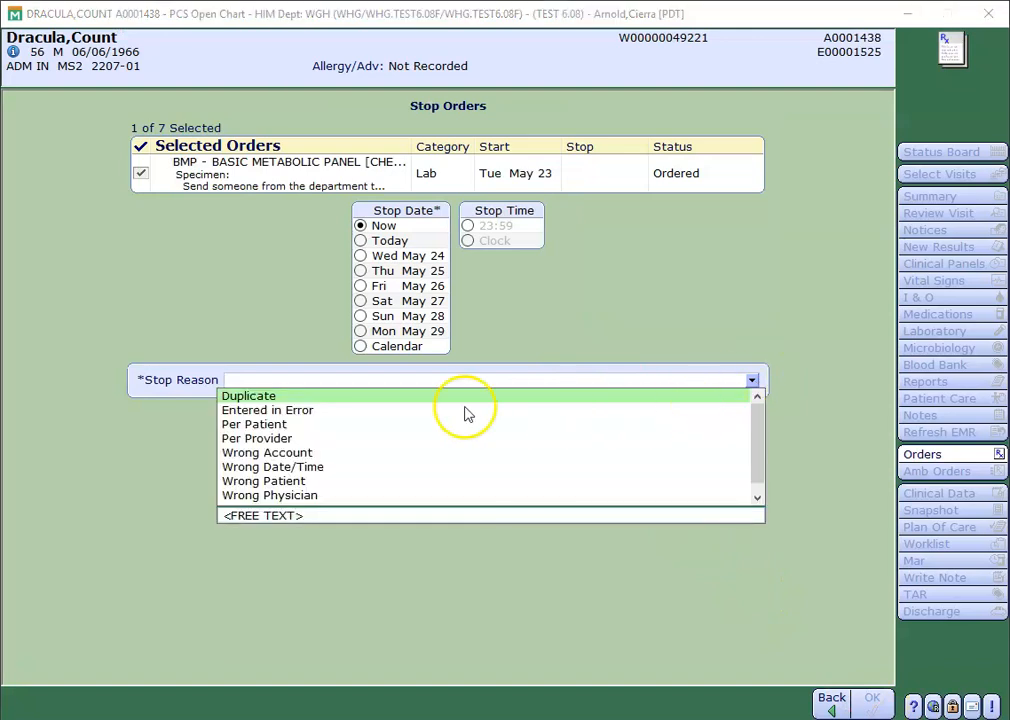
{"action": "left_click", "coordinate": [290, 412]}
{"action": "left_click", "coordinate": [873, 705]}
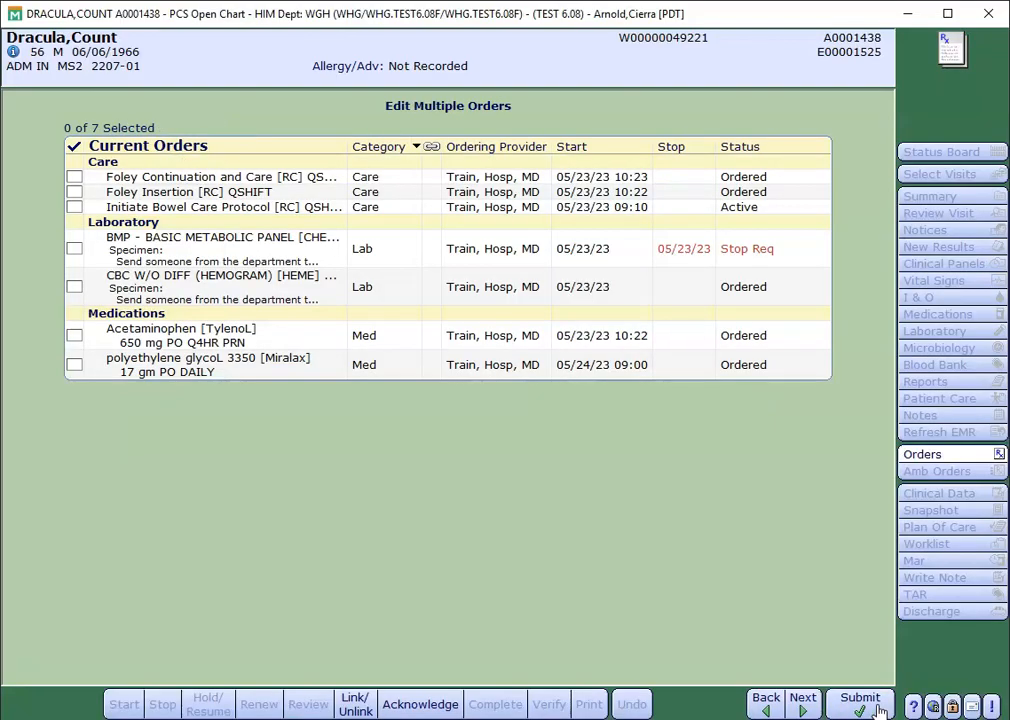
{"action": "left_click", "coordinate": [877, 708]}
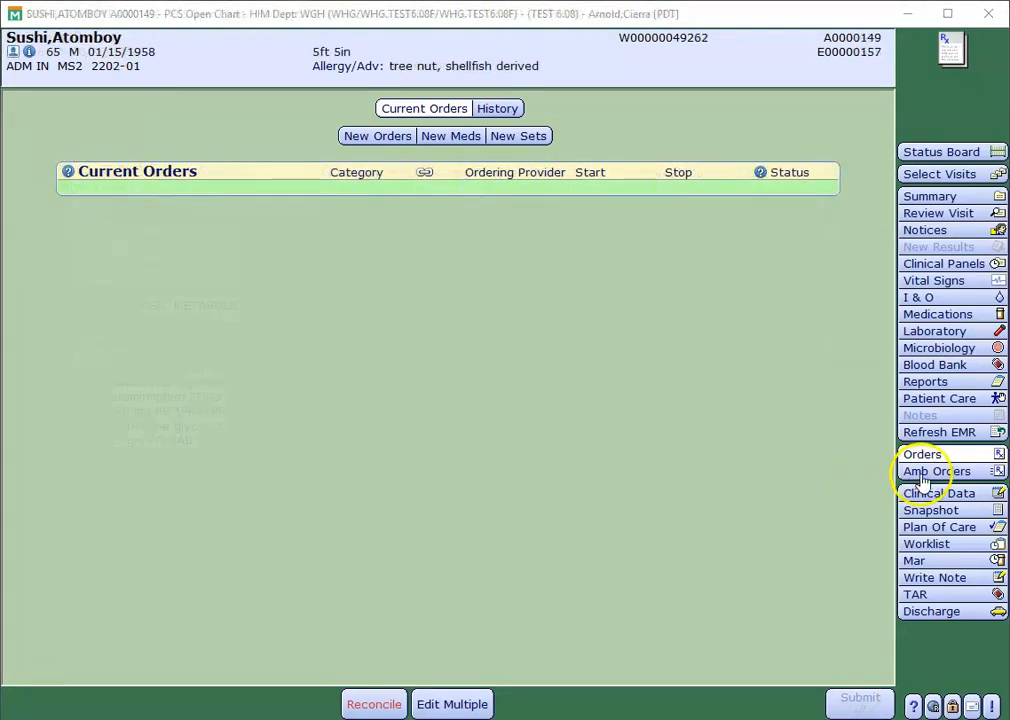
Step: Open the ambulatory orders in the second inpatient's chart
{"action": "left_click", "coordinate": [924, 474]}
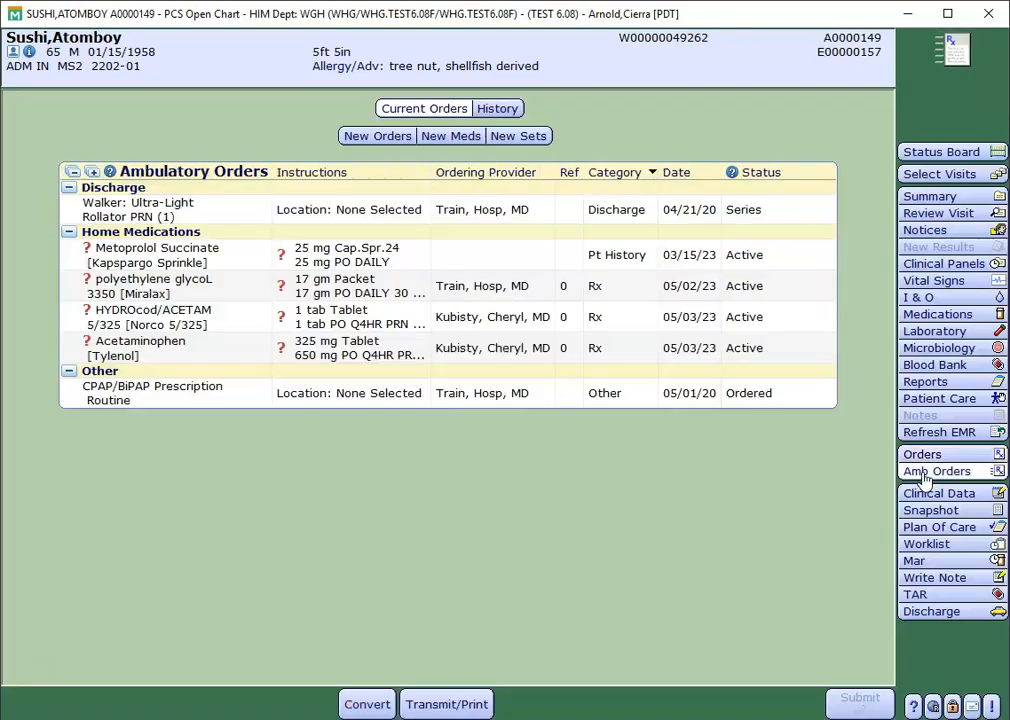